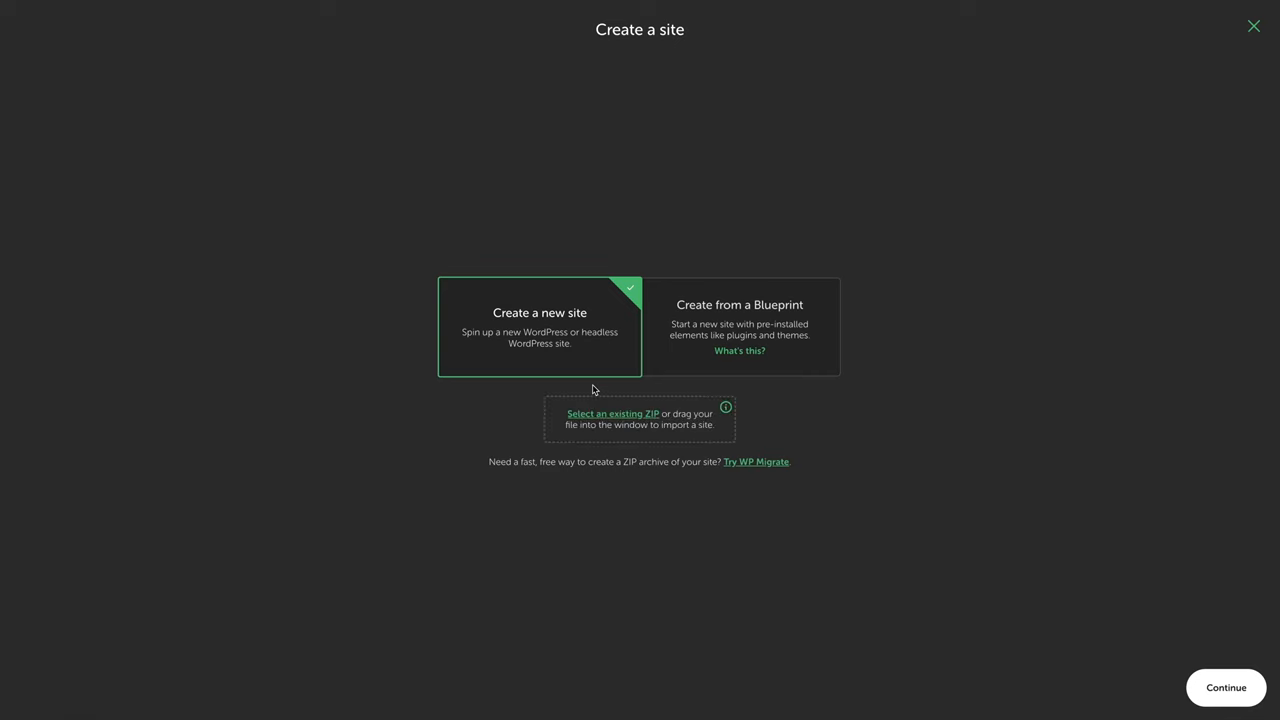
Continue through naming and environment, enter the WordPress password and add the site.
{"action": "key", "text": "Return"}
{"action": "type", "text": "Add a new wordpress website"}
{"action": "key", "text": "Return"}
{"action": "key", "text": "Return"}
{"action": "type", "text": "Myname"}
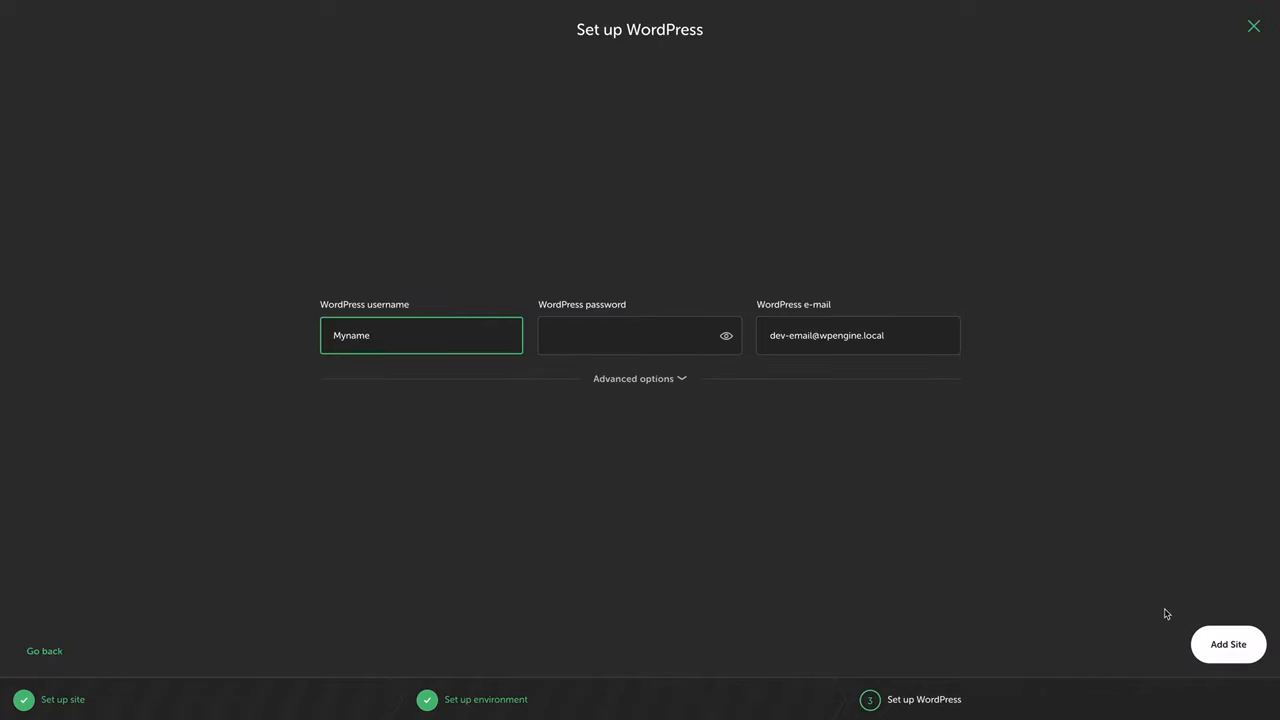
{"action": "left_click", "coordinate": [606, 335]}
{"action": "left_click", "coordinate": [1220, 644]}
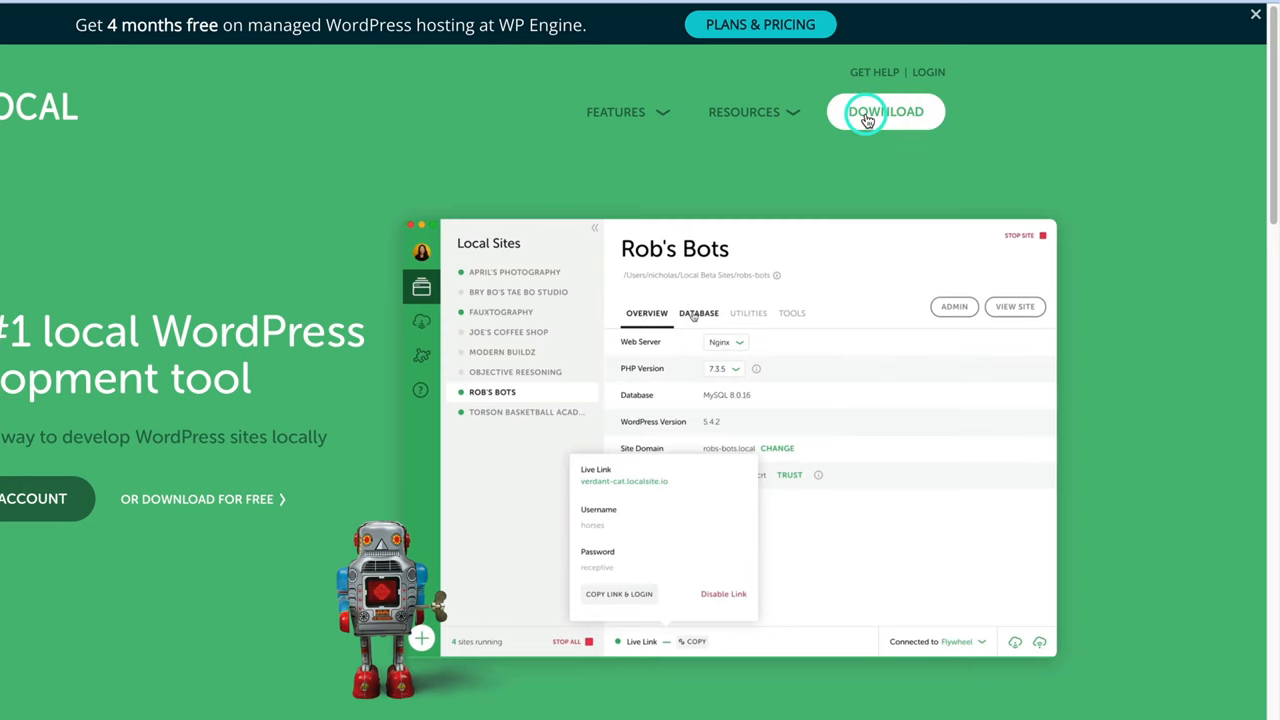
Open the Download Local form on localwp.com and choose Mac as the platform.
{"action": "left_click", "coordinate": [865, 112]}
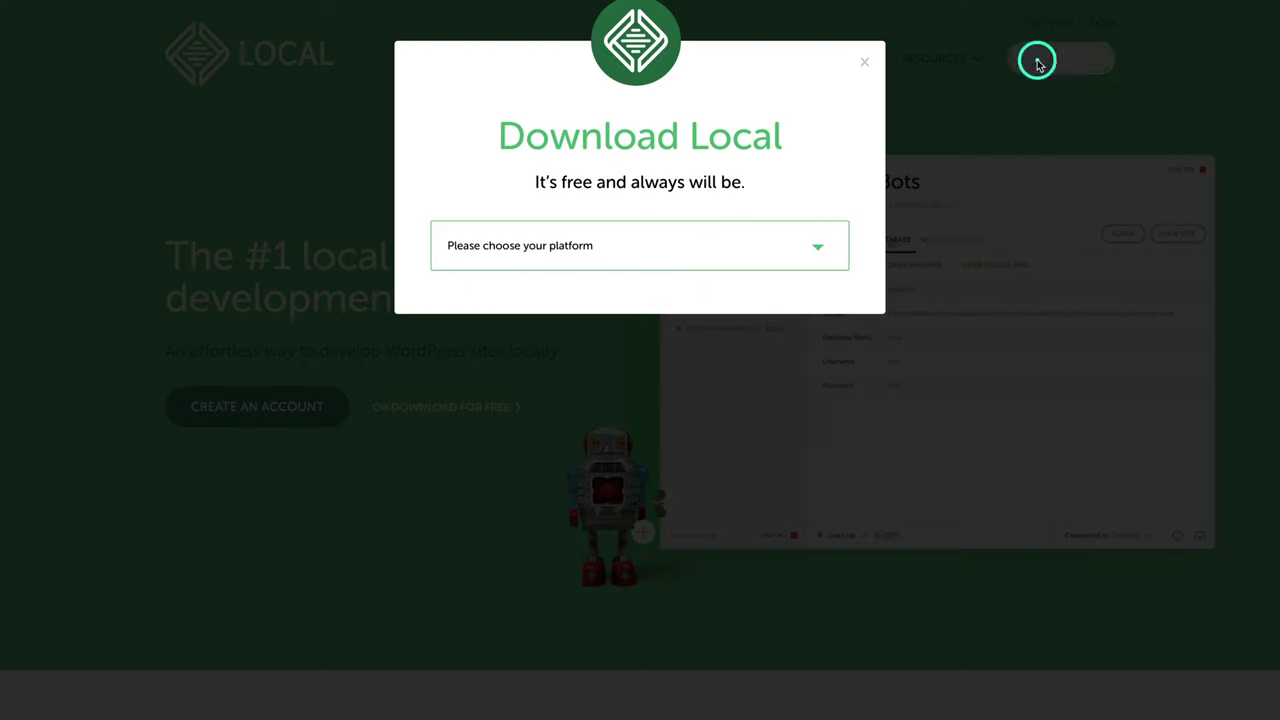
{"action": "left_click", "coordinate": [585, 250]}
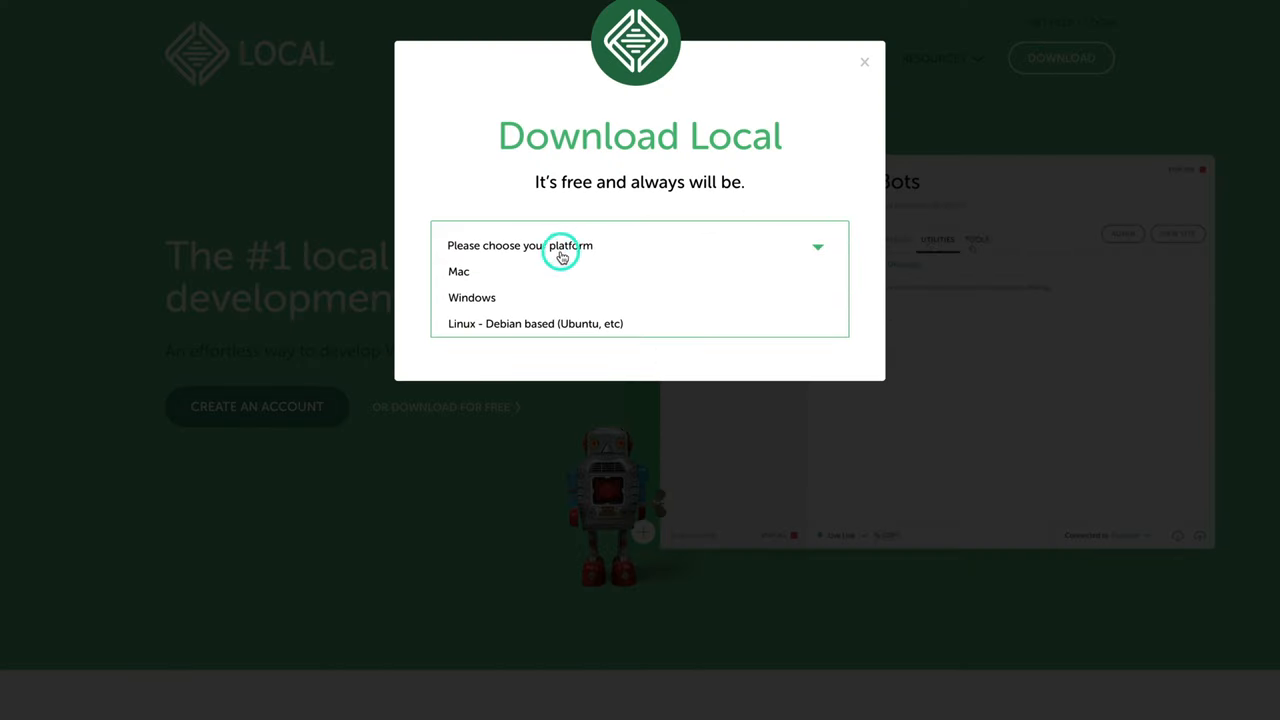
{"action": "left_click", "coordinate": [493, 272]}
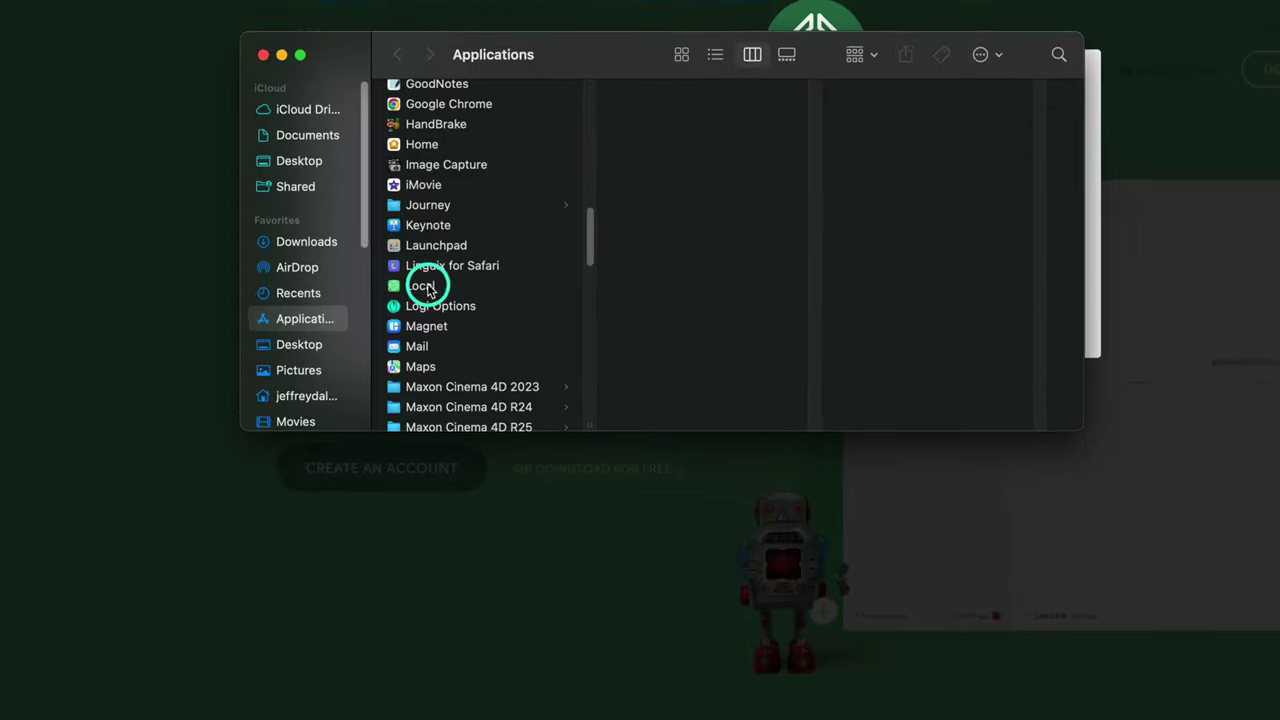
Launch the Local application from Finder's Applications folder.
{"action": "left_click", "coordinate": [428, 287]}
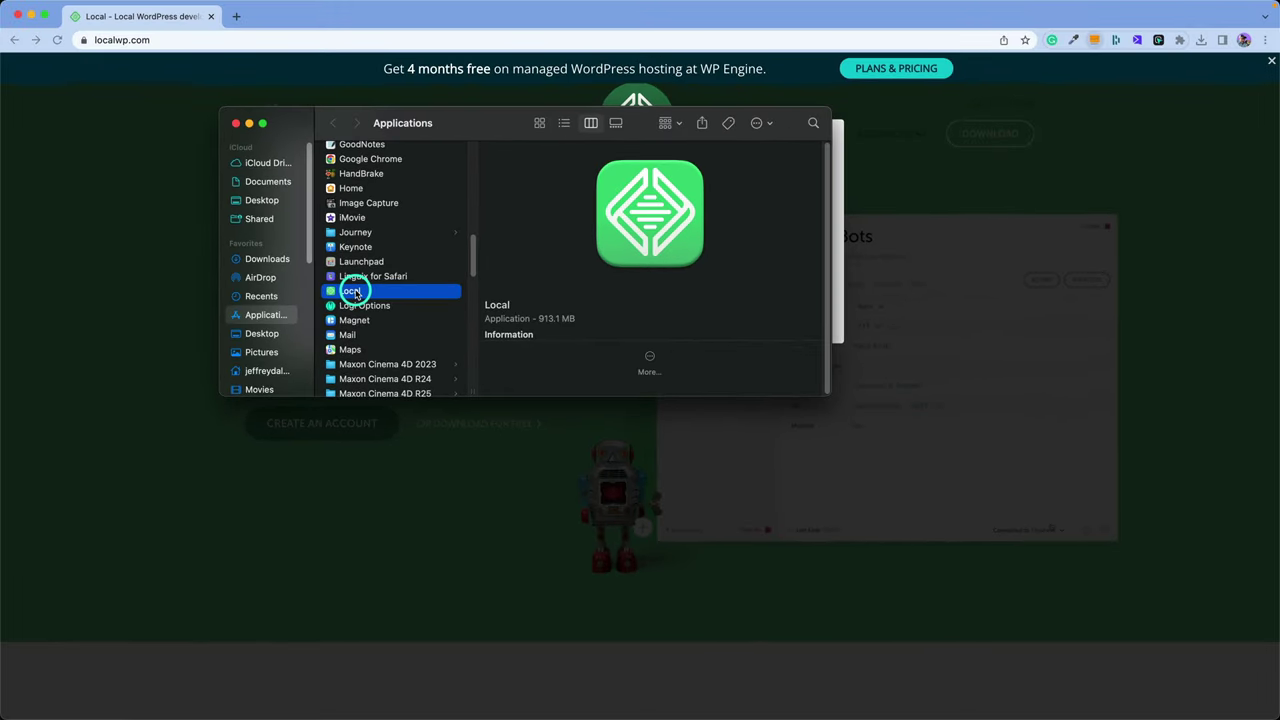
{"action": "double_click", "coordinate": [355, 292]}
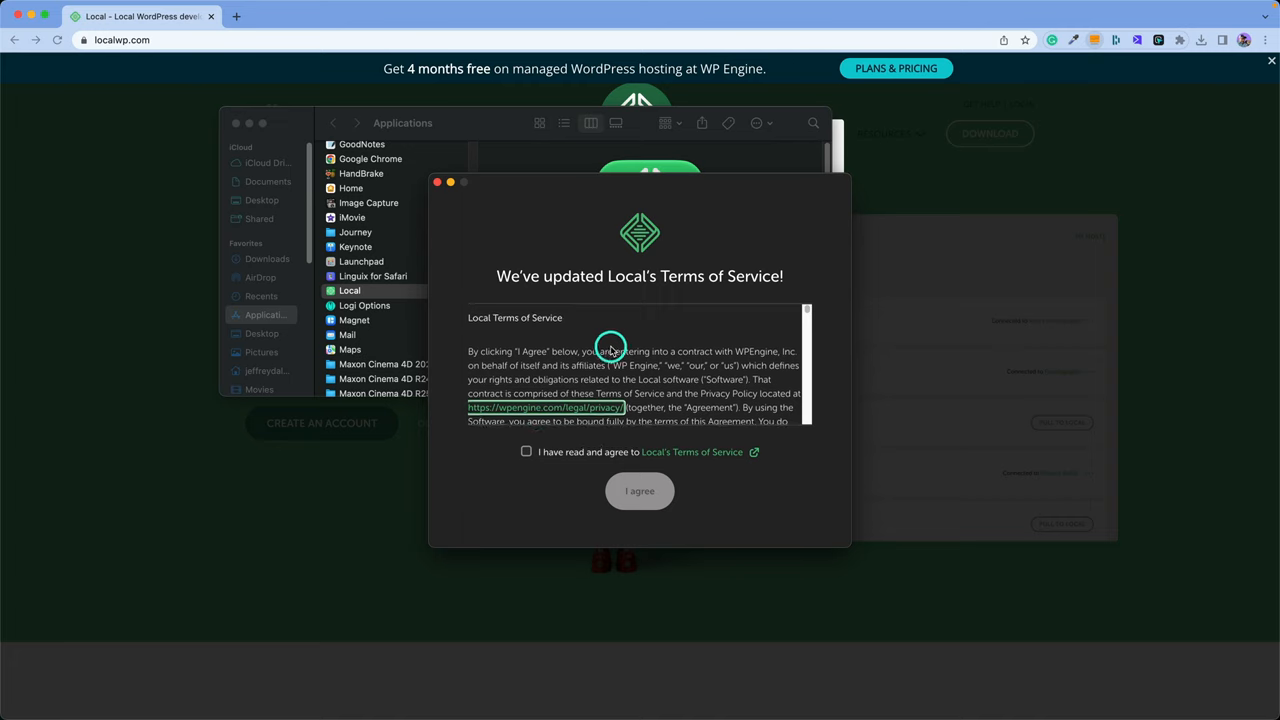
Agree to Local's Terms of Service and dismiss the welcome message.
{"action": "left_click", "coordinate": [527, 453]}
{"action": "left_click", "coordinate": [527, 453]}
{"action": "left_click", "coordinate": [640, 491]}
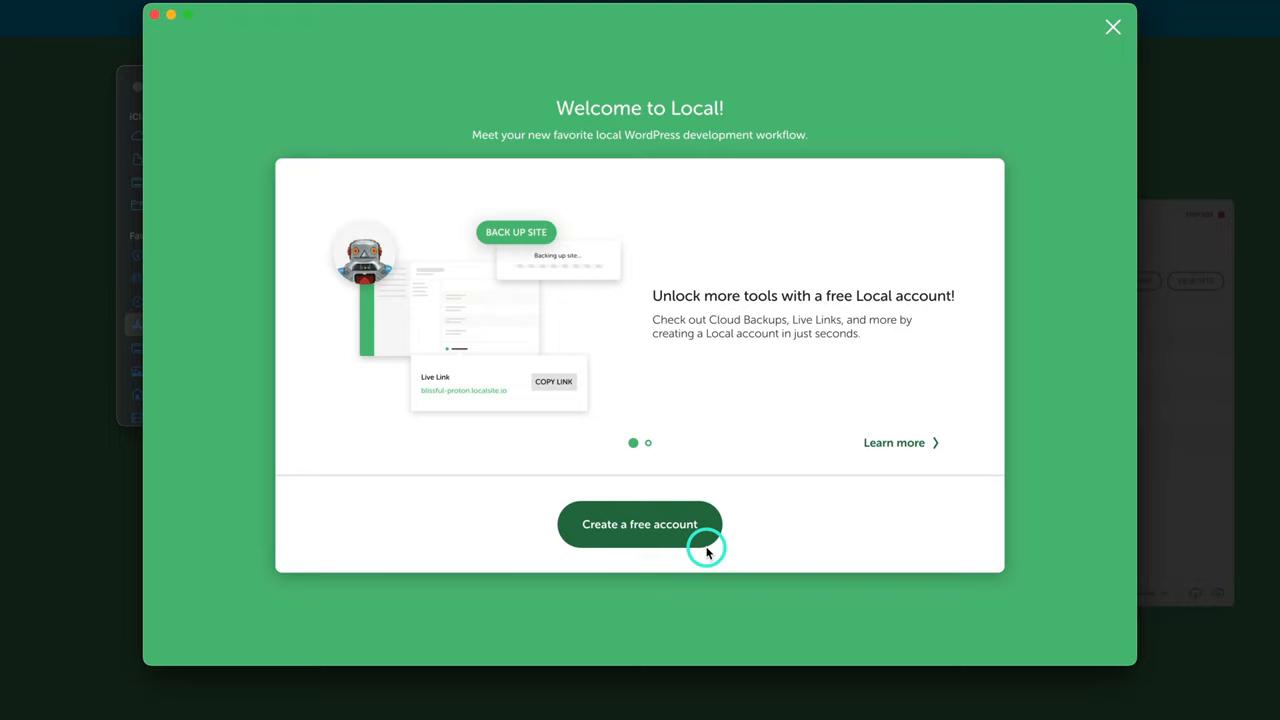
{"action": "left_click", "coordinate": [1113, 31]}
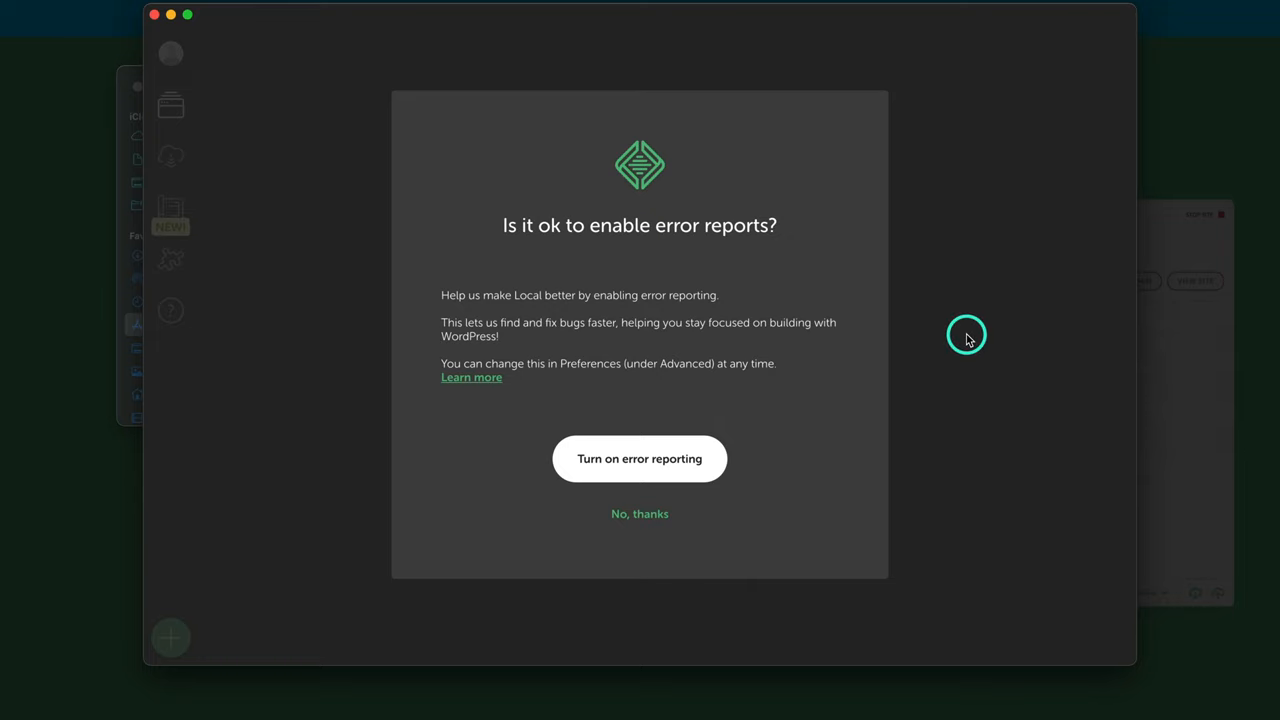
Decline sending error reports and usage reports to reach the empty sites screen.
{"action": "left_click", "coordinate": [645, 517]}
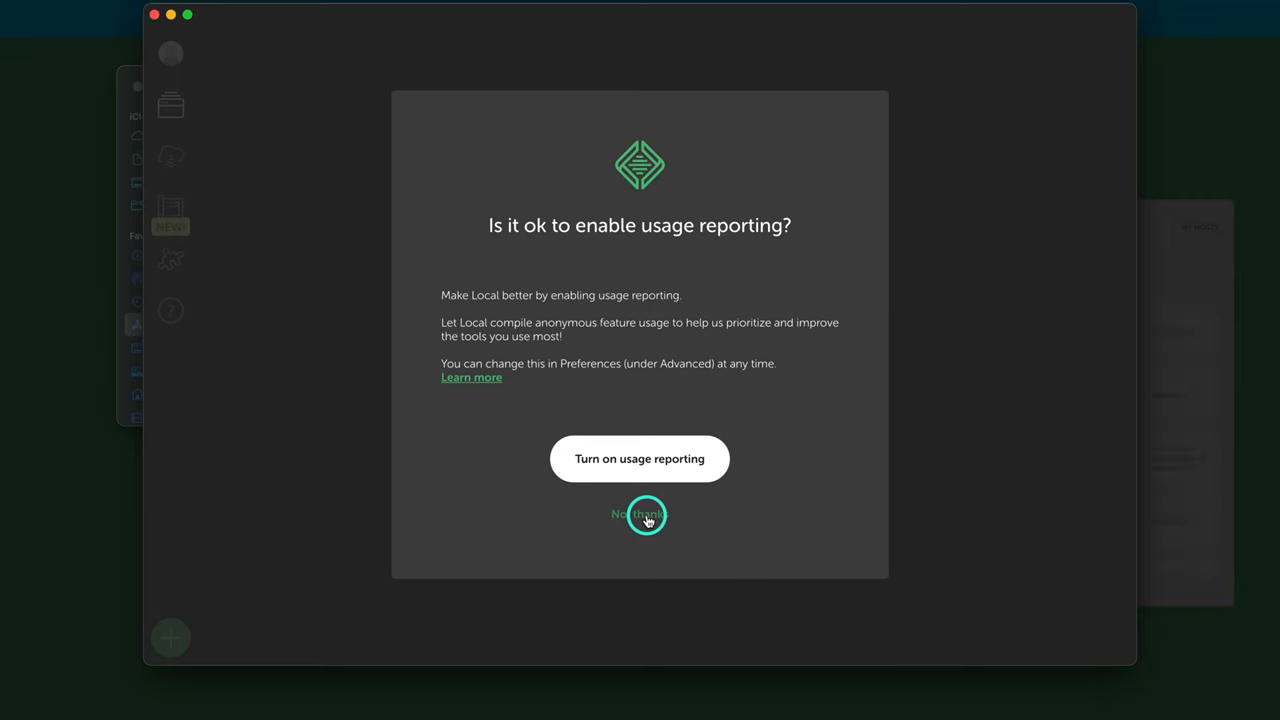
{"action": "left_click", "coordinate": [647, 519]}
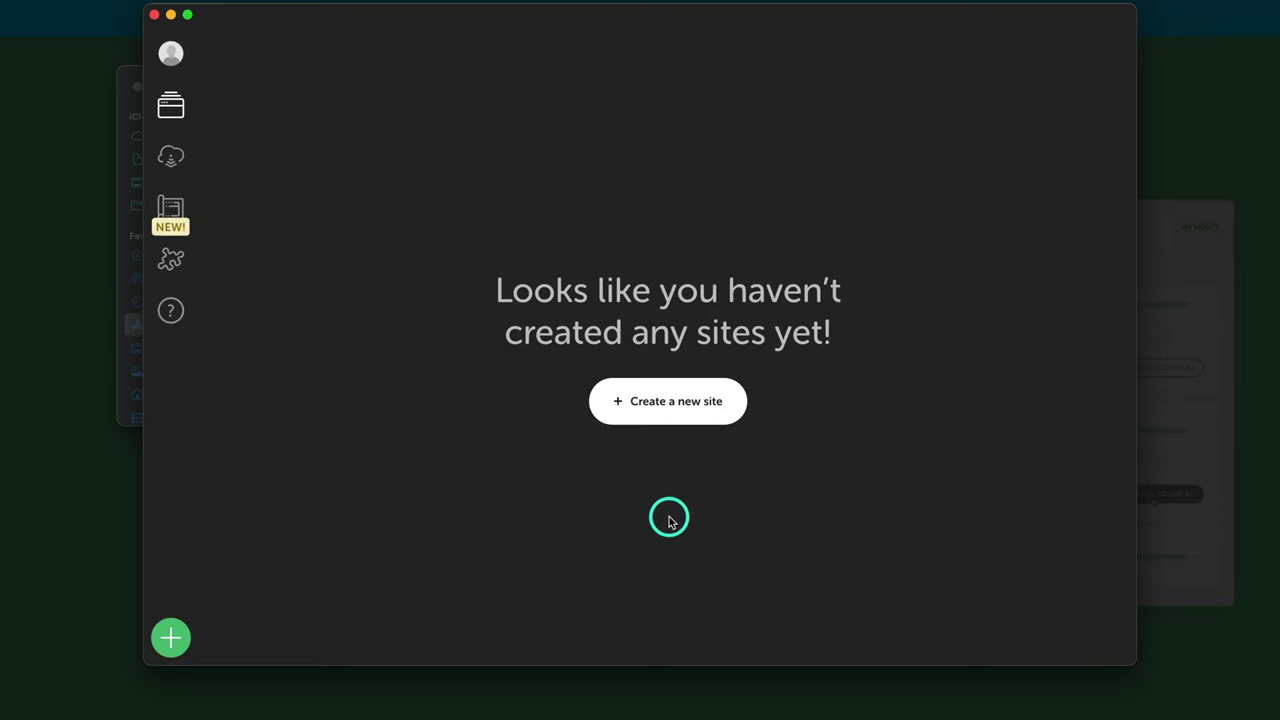
Create a brand-new WordPress site named New Site, peek at the domain and path settings, and continue.
{"action": "left_click", "coordinate": [641, 414]}
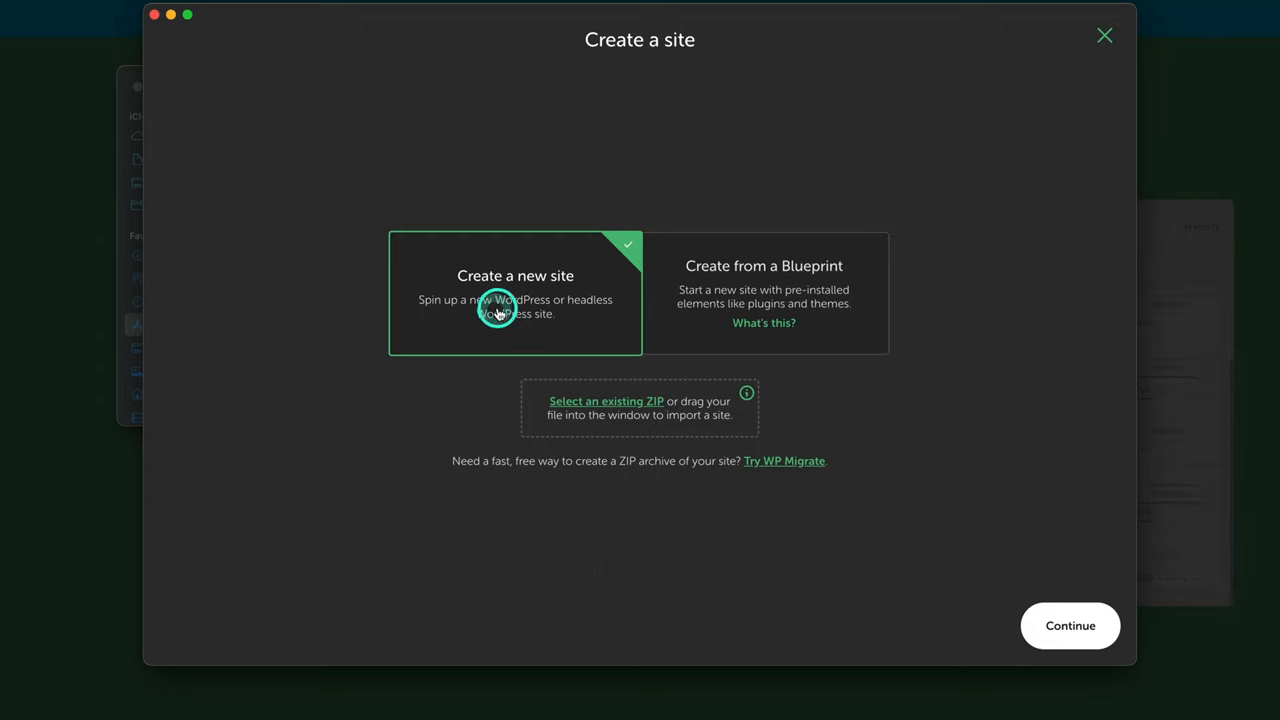
{"action": "left_click", "coordinate": [1083, 622]}
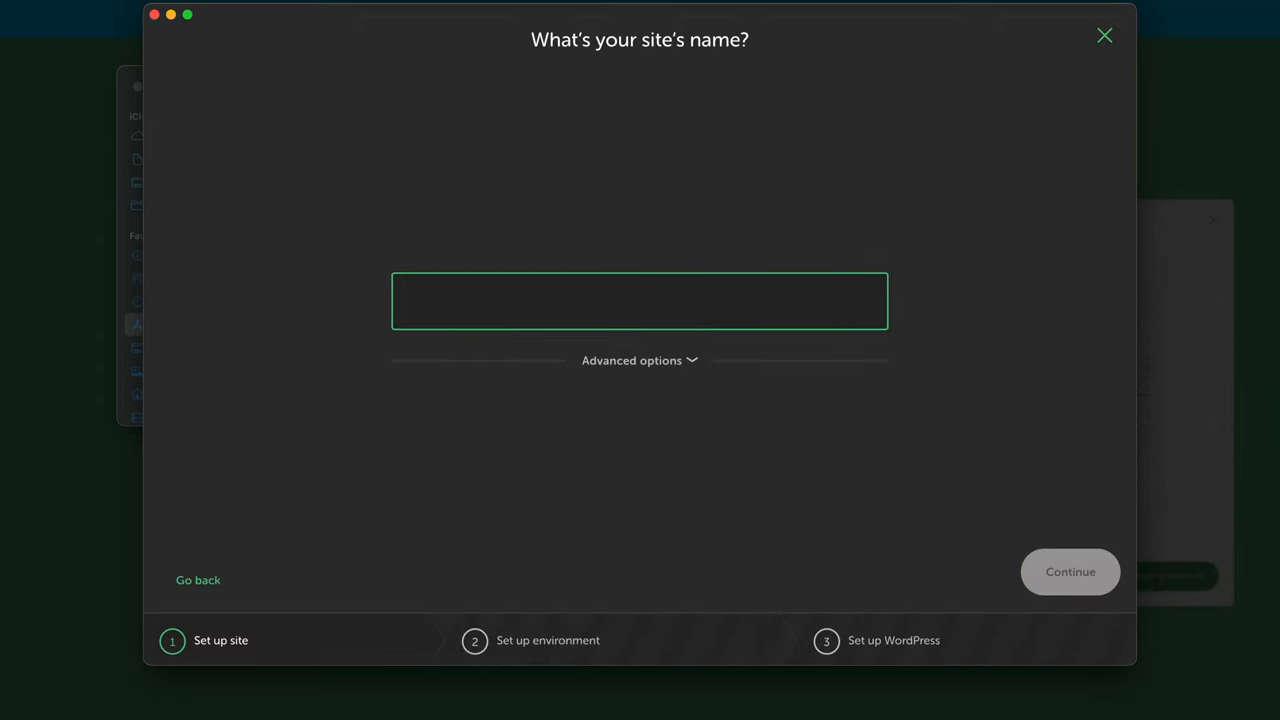
{"action": "type", "text": "New Site"}
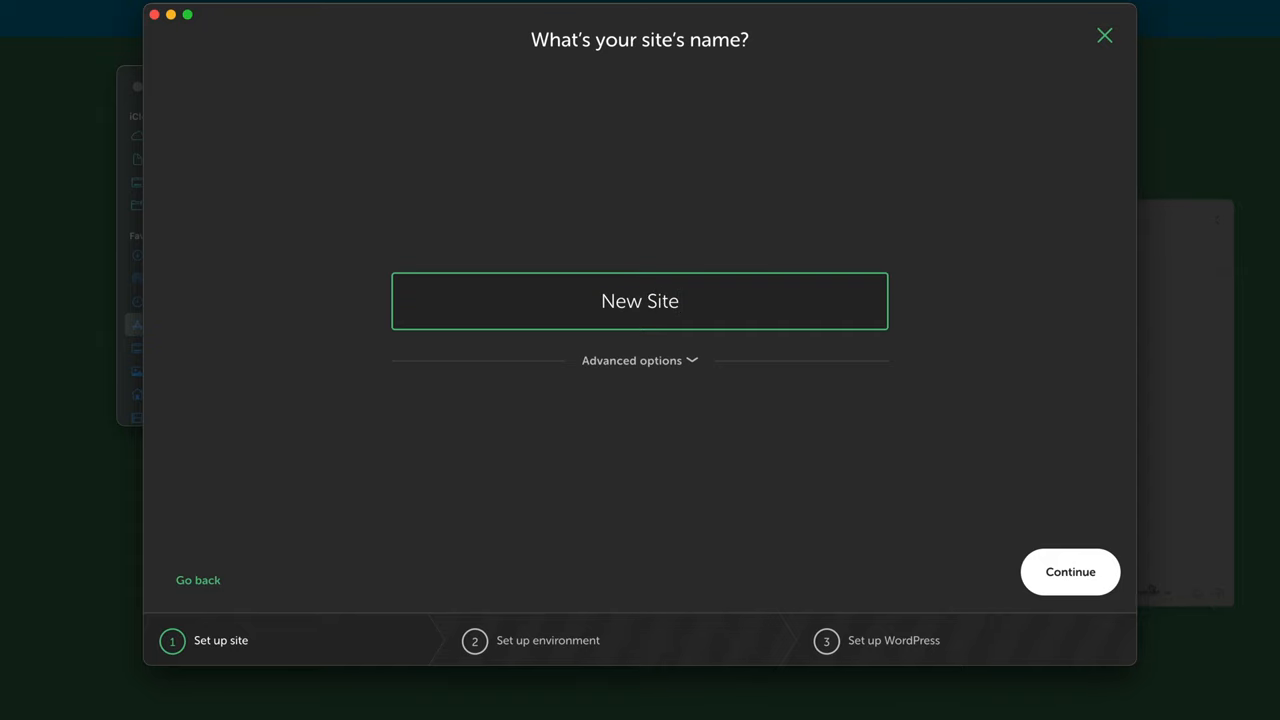
{"action": "left_click", "coordinate": [674, 359]}
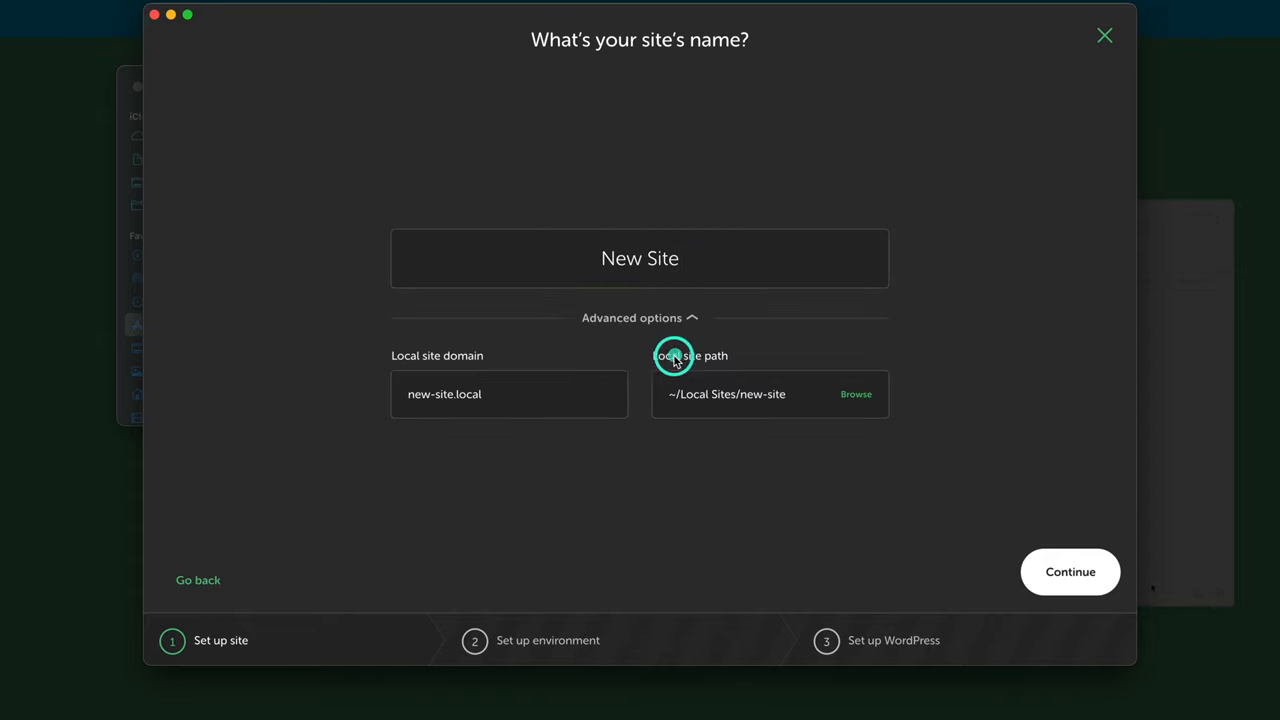
{"action": "left_click", "coordinate": [617, 320]}
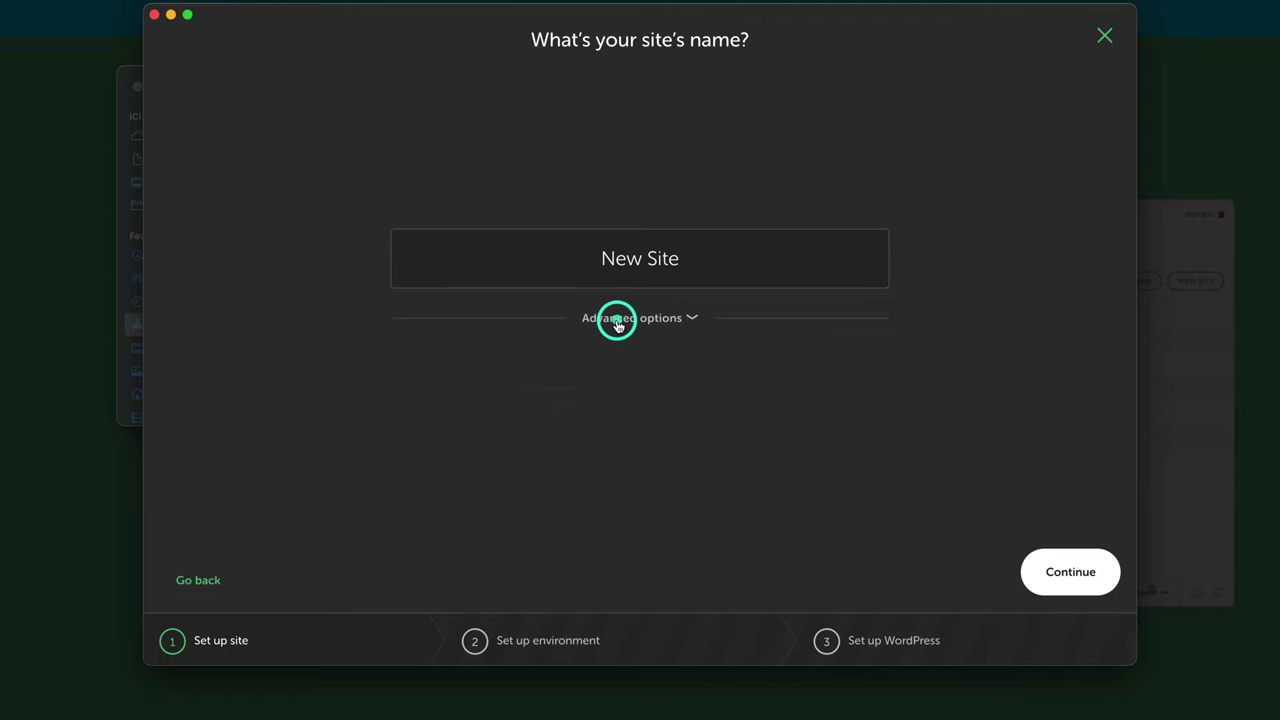
{"action": "left_click", "coordinate": [1069, 586]}
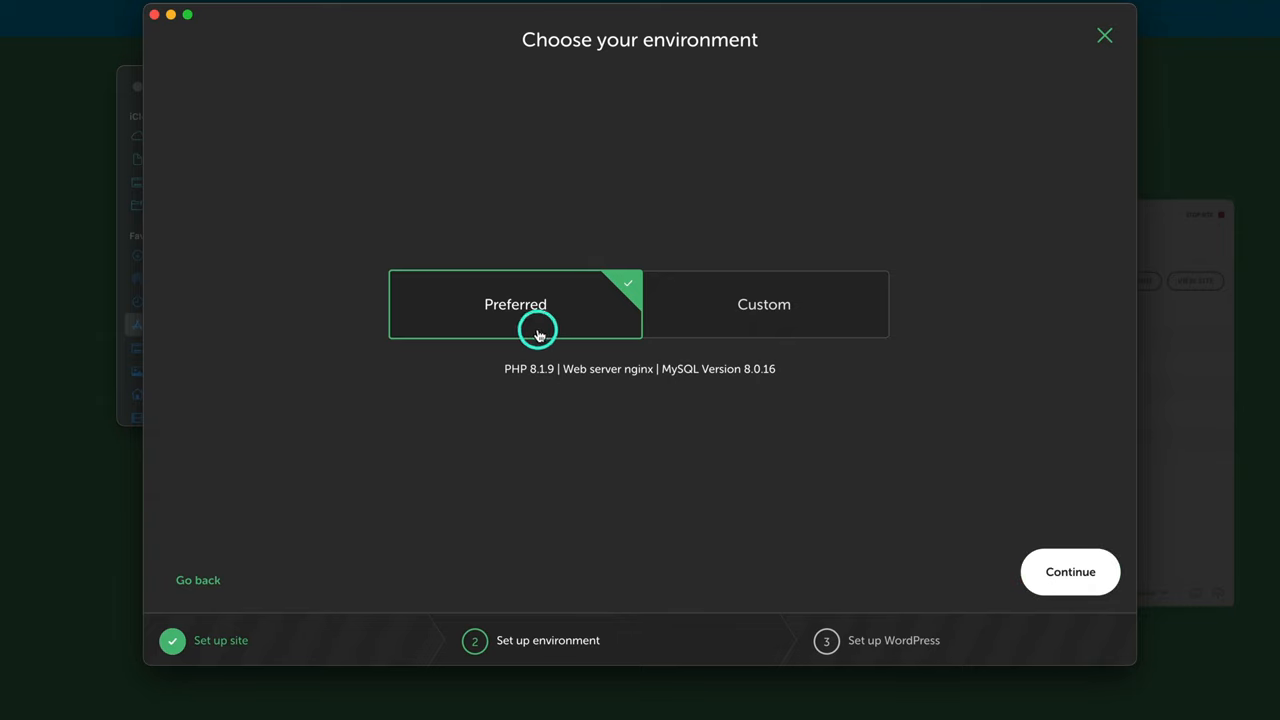
Look at the Custom environment, return to Preferred and continue to the WordPress credentials.
{"action": "left_click", "coordinate": [755, 298]}
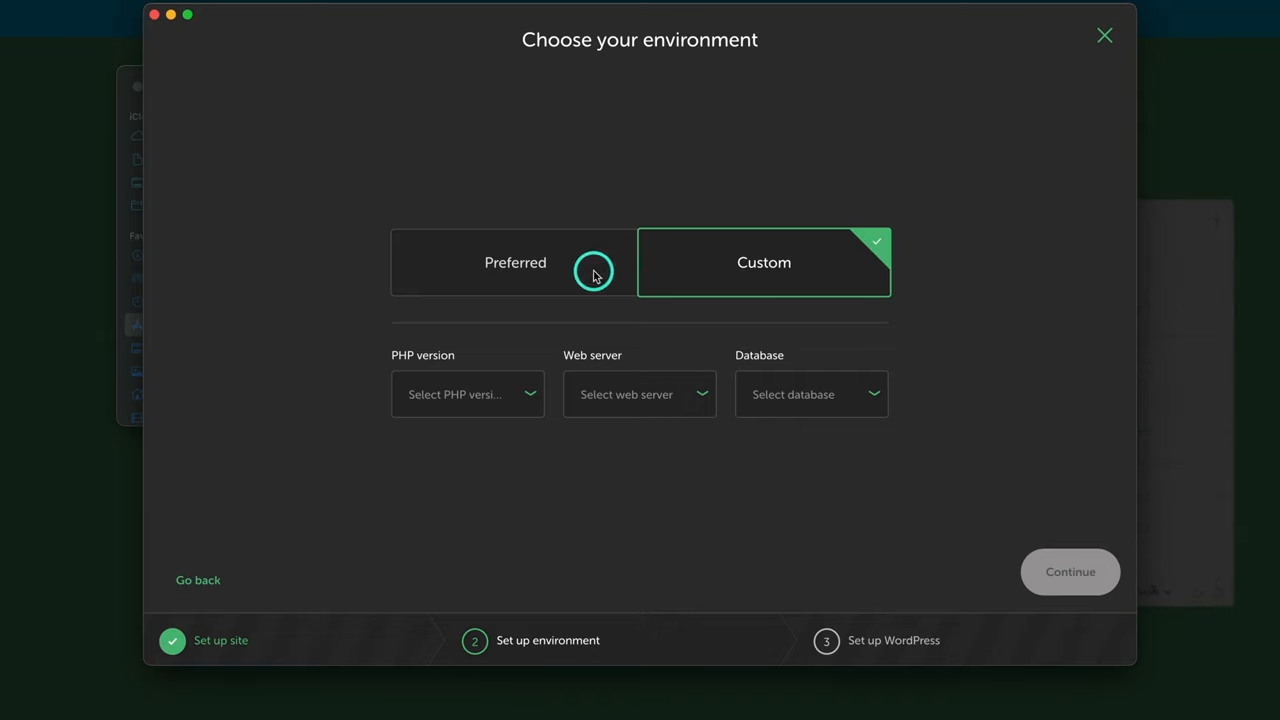
{"action": "left_click", "coordinate": [526, 277]}
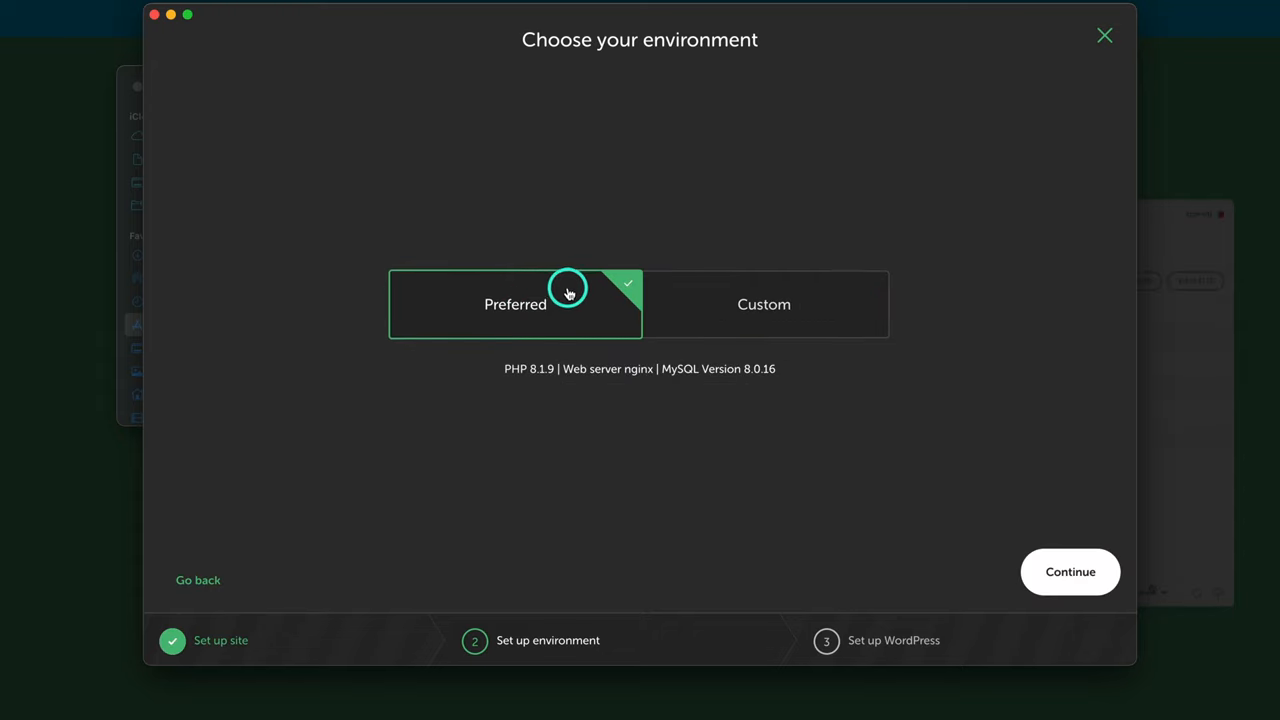
{"action": "left_click", "coordinate": [1064, 578]}
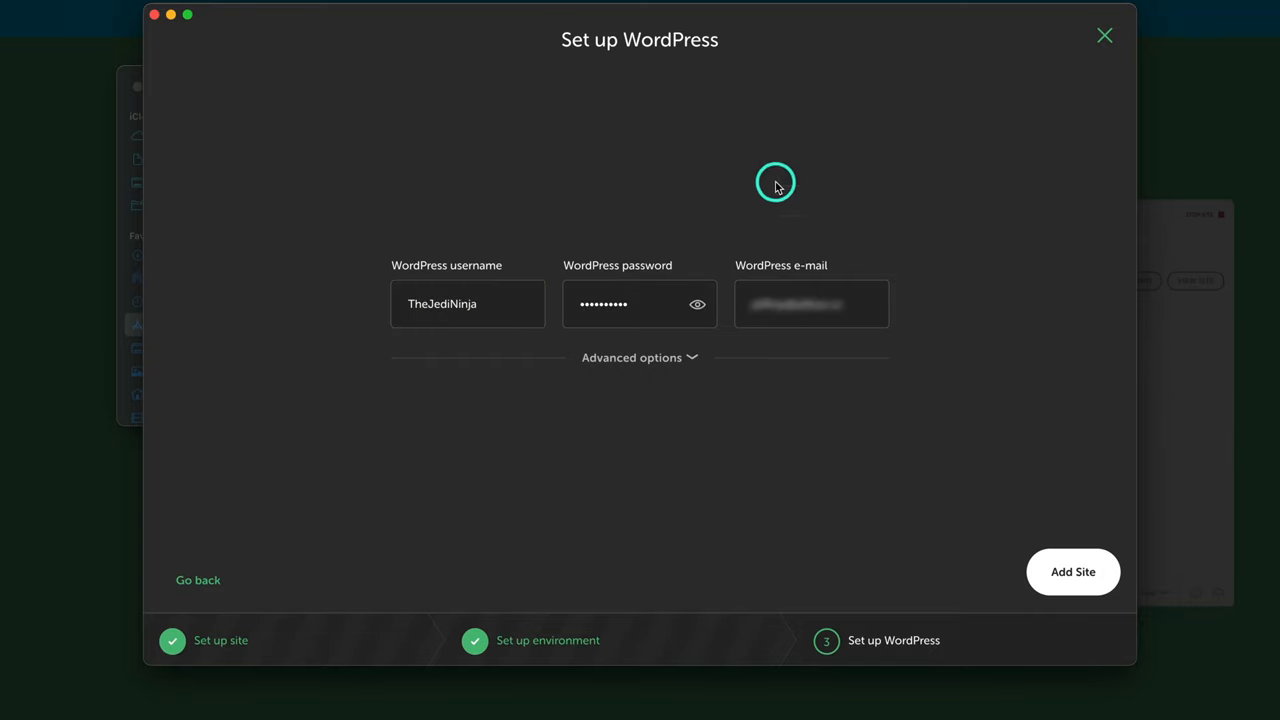
Add New Site with the entered WordPress details and open it in the browser.
{"action": "left_click", "coordinate": [1060, 578]}
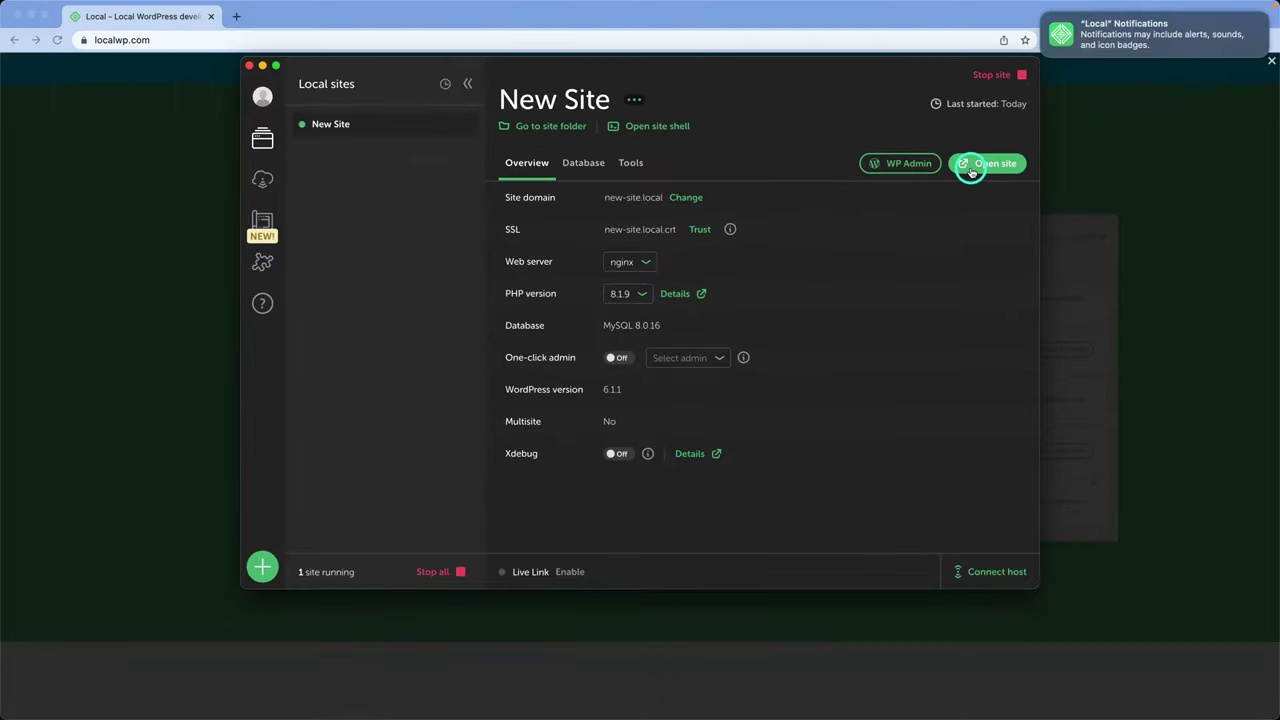
{"action": "left_click", "coordinate": [971, 172]}
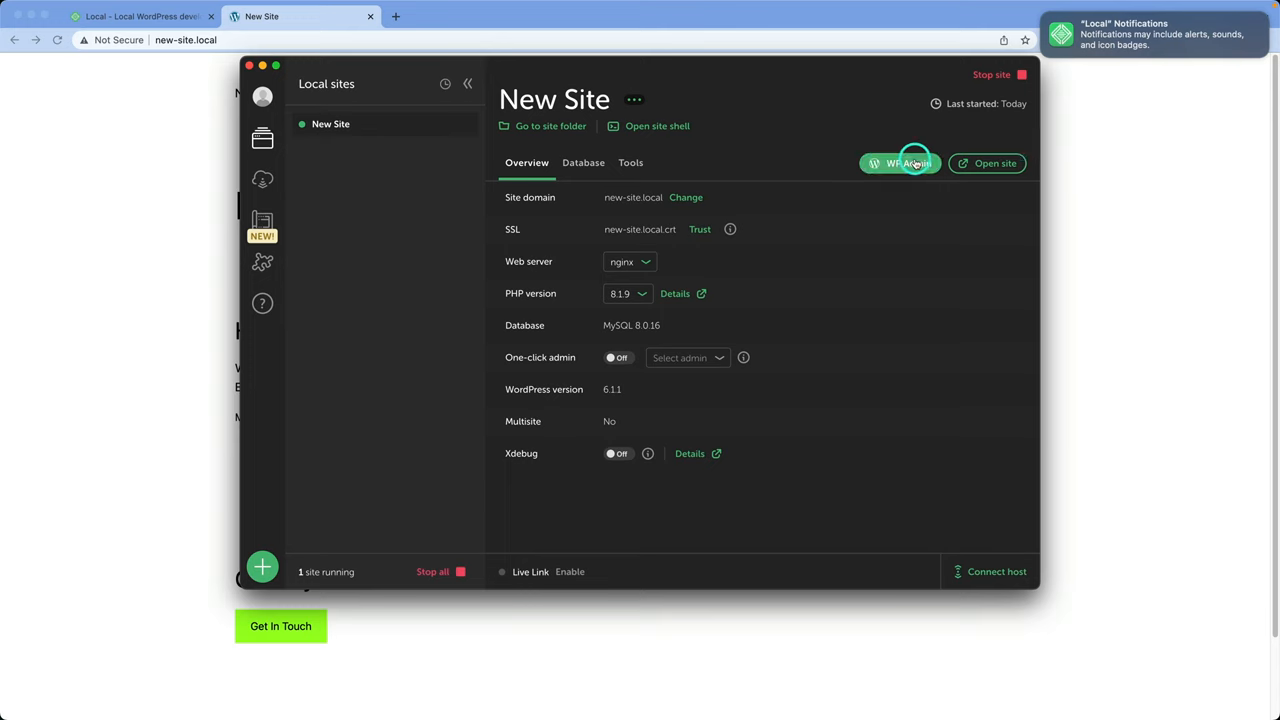
Sign in to New Site's WordPress admin, view the front page and return to the Dashboard.
{"action": "left_click", "coordinate": [913, 167]}
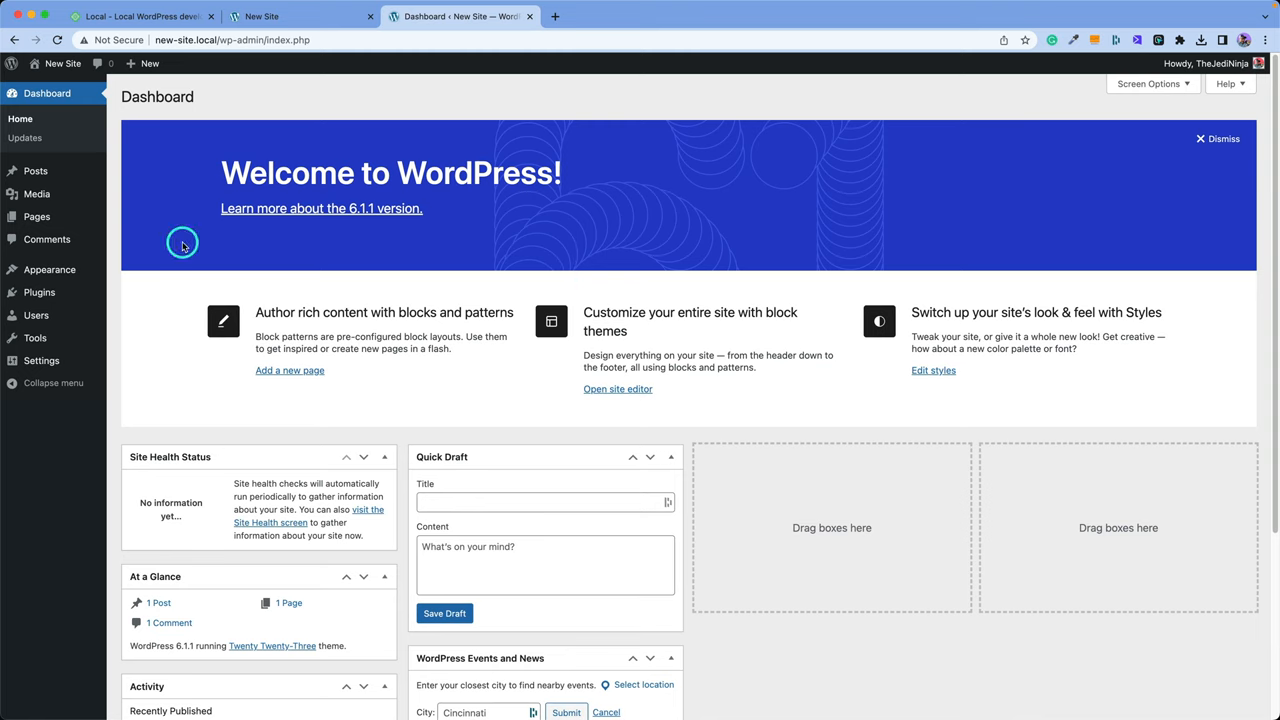
{"action": "left_click", "coordinate": [44, 83]}
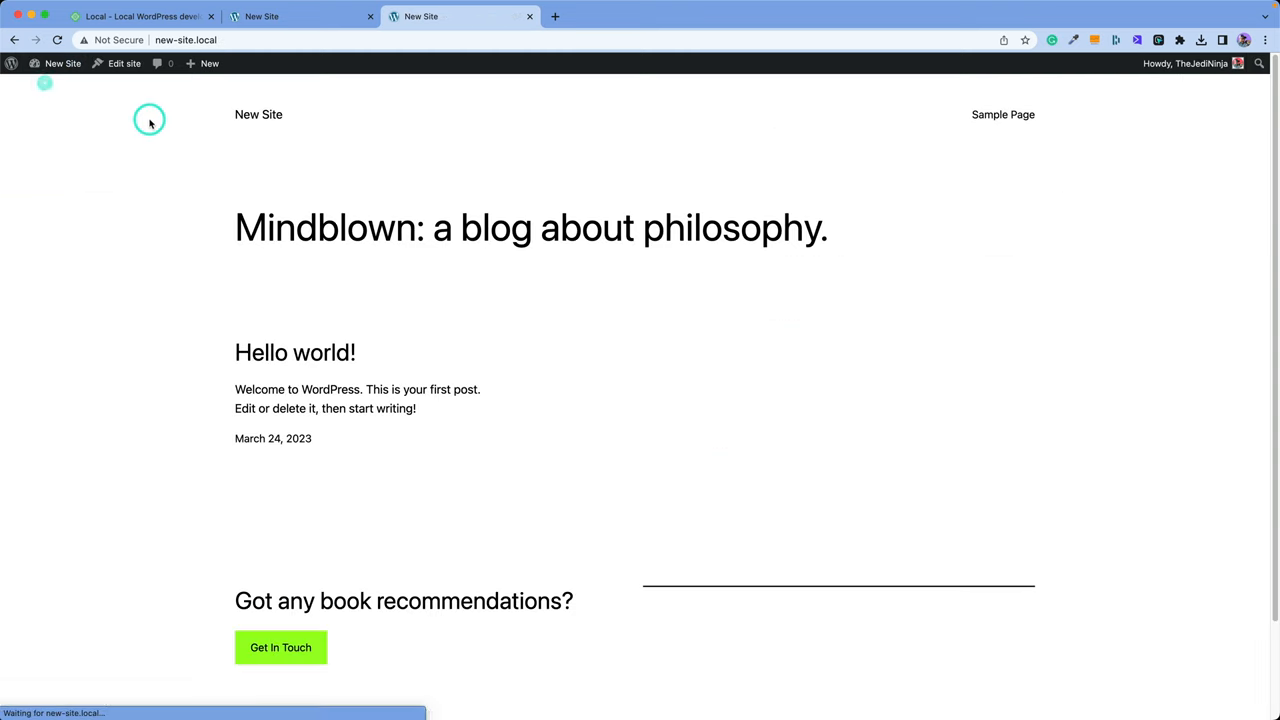
{"action": "mouse_move", "coordinate": [62, 63]}
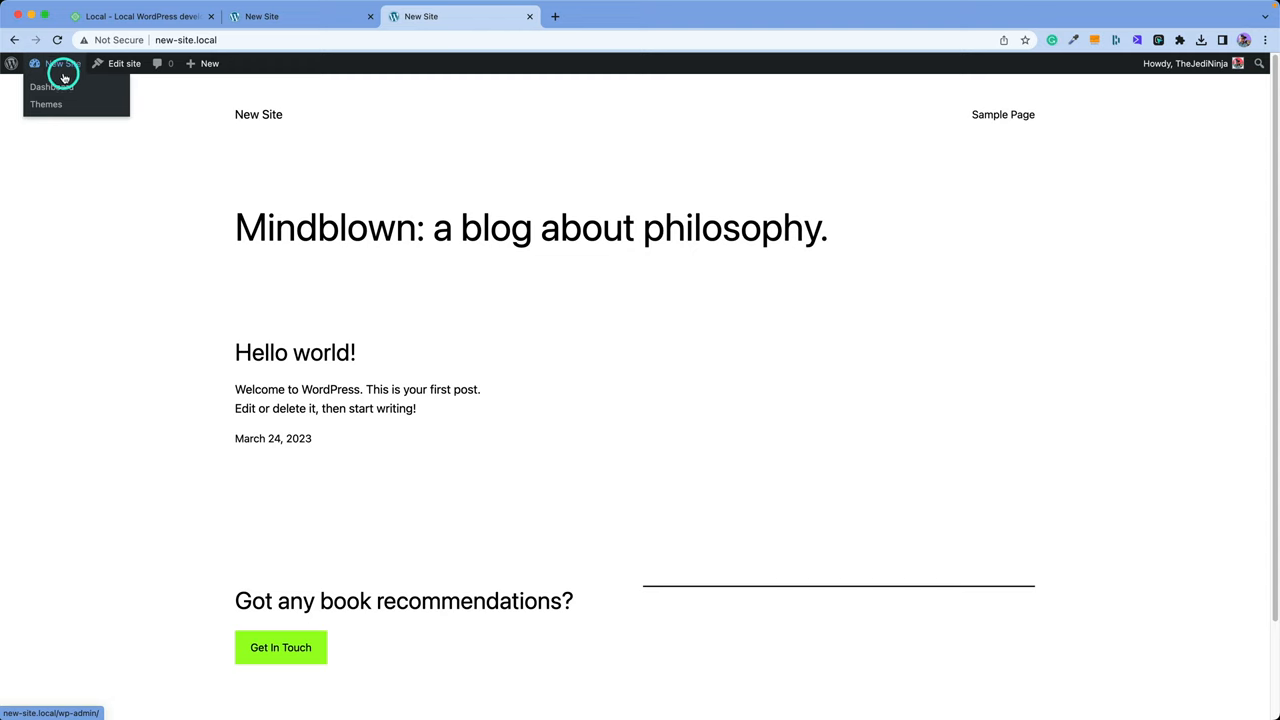
{"action": "left_click", "coordinate": [61, 86]}
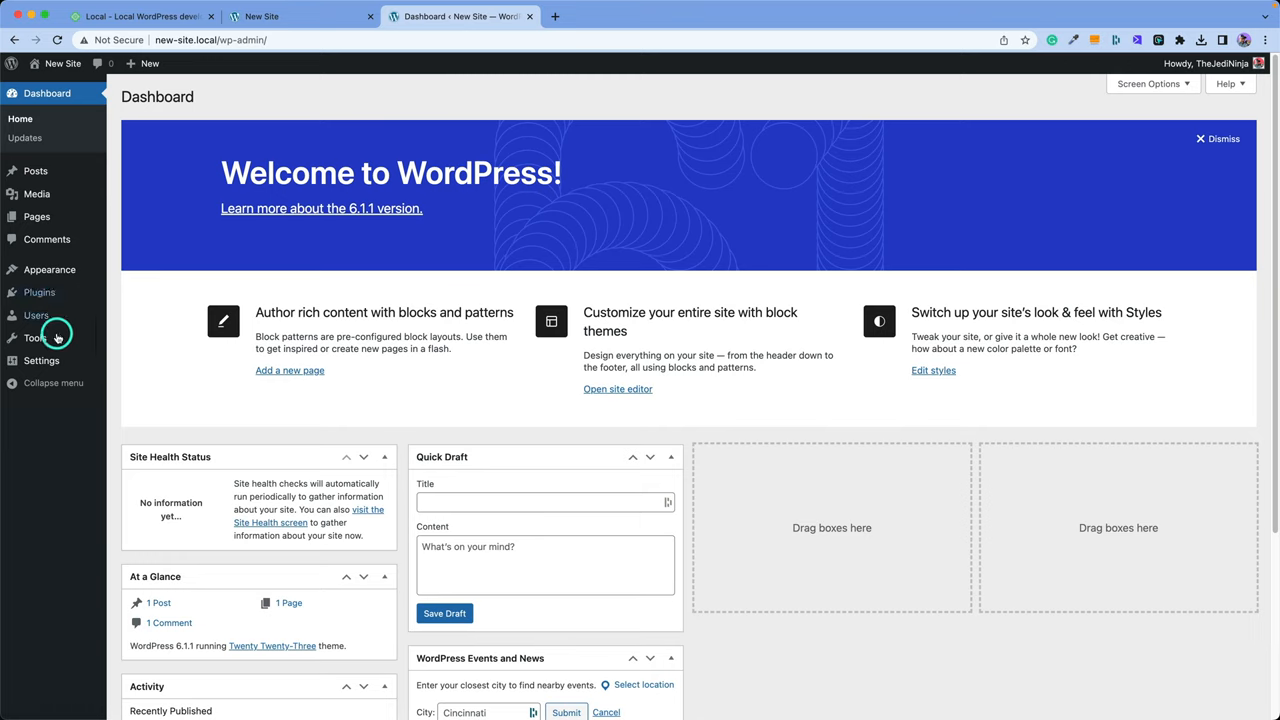
Visit the Users list and the Tools page from the admin sidebar.
{"action": "left_click", "coordinate": [40, 292]}
{"action": "left_click", "coordinate": [38, 300]}
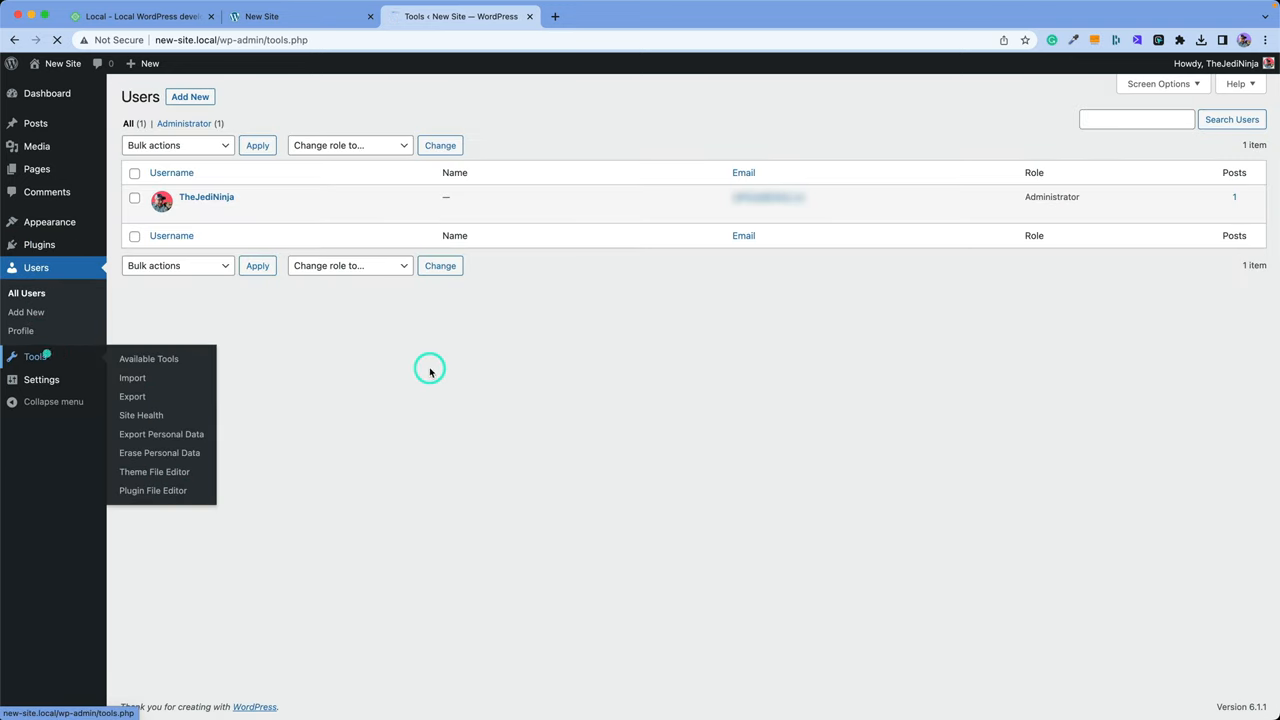
{"action": "left_click", "coordinate": [46, 354]}
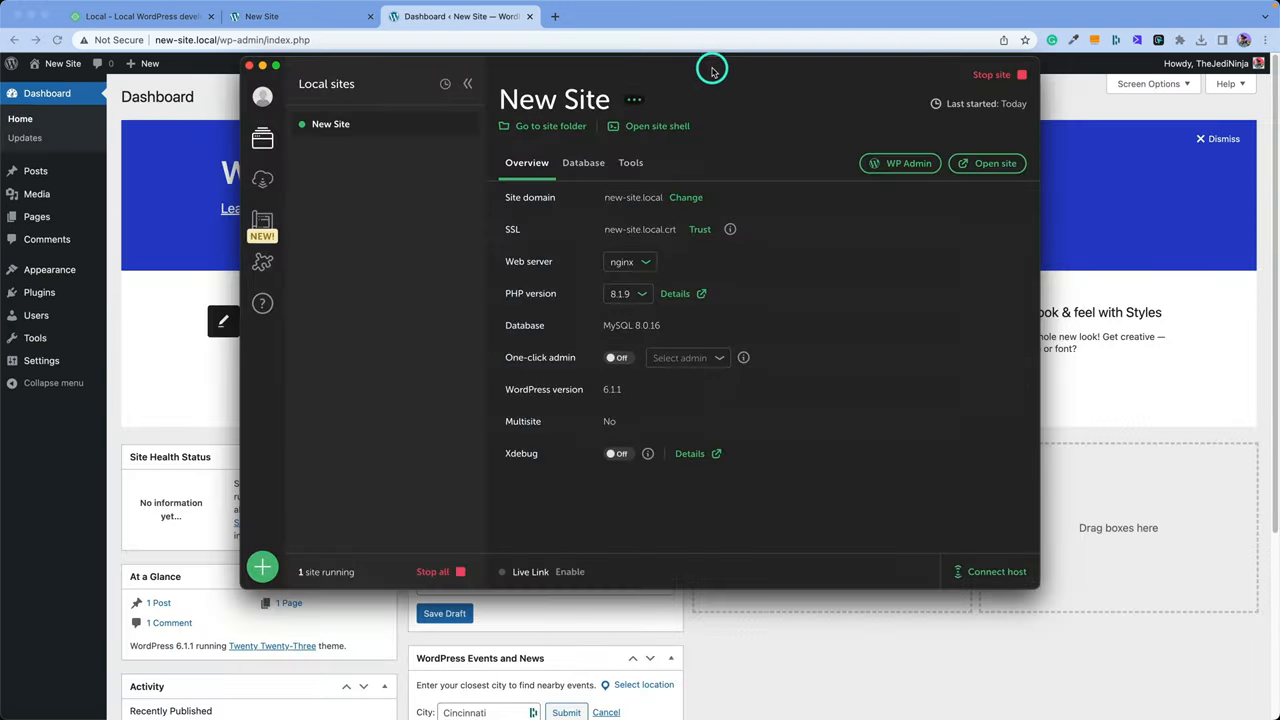
Turn on One-click admin for New Site and check its WordPress dashboard opens logged in.
{"action": "left_click_drag", "start_coordinate": [712, 70], "coordinate": [746, 94]}
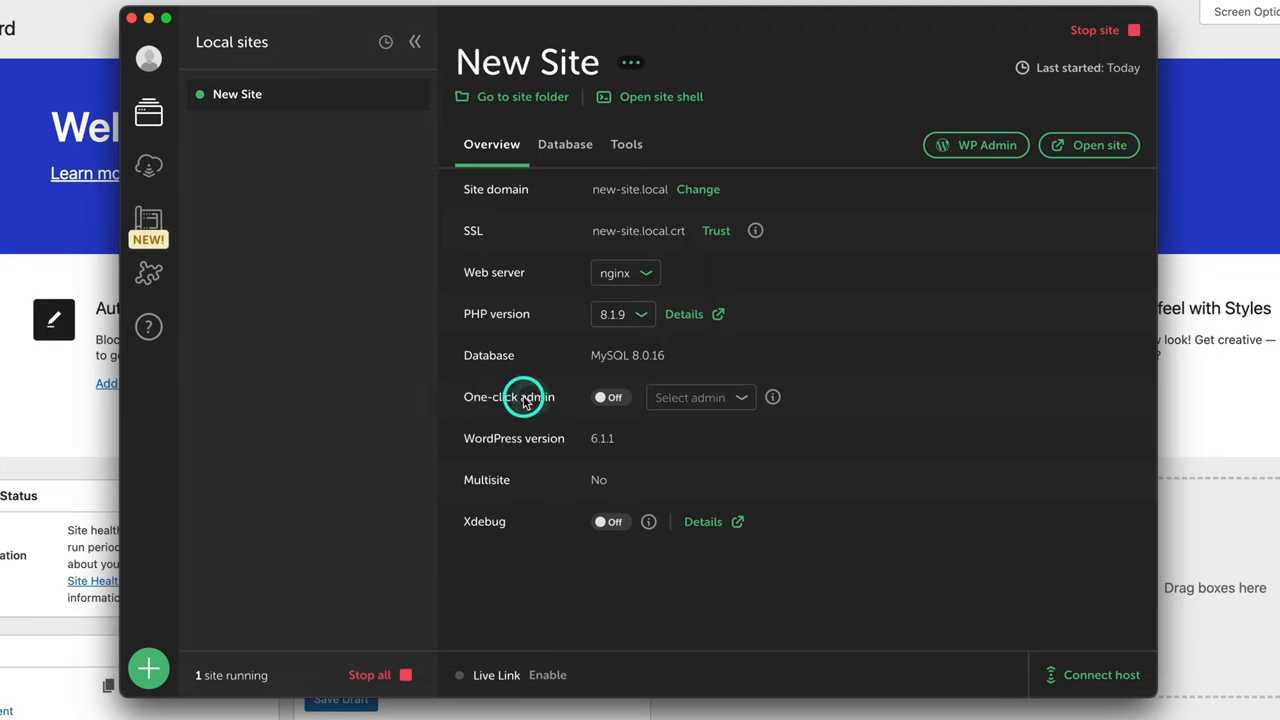
{"action": "left_click", "coordinate": [608, 397]}
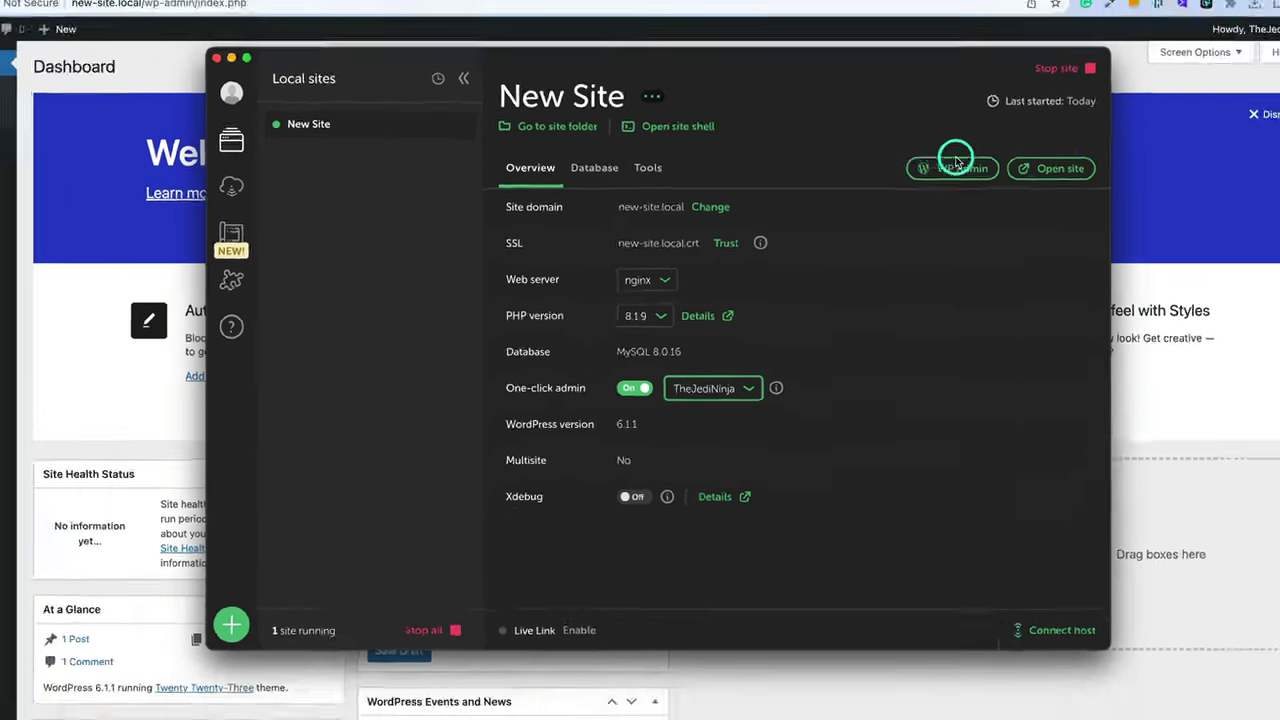
{"action": "left_click", "coordinate": [975, 145]}
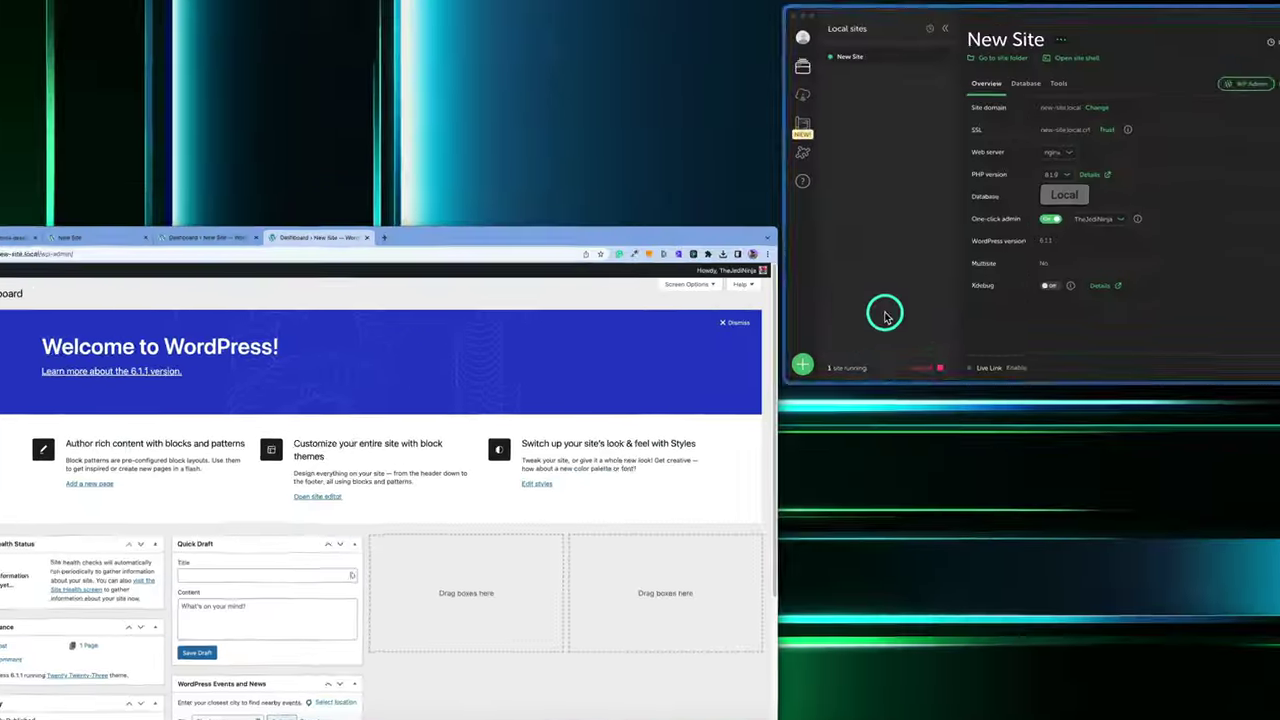
{"action": "left_click", "coordinate": [583, 364]}
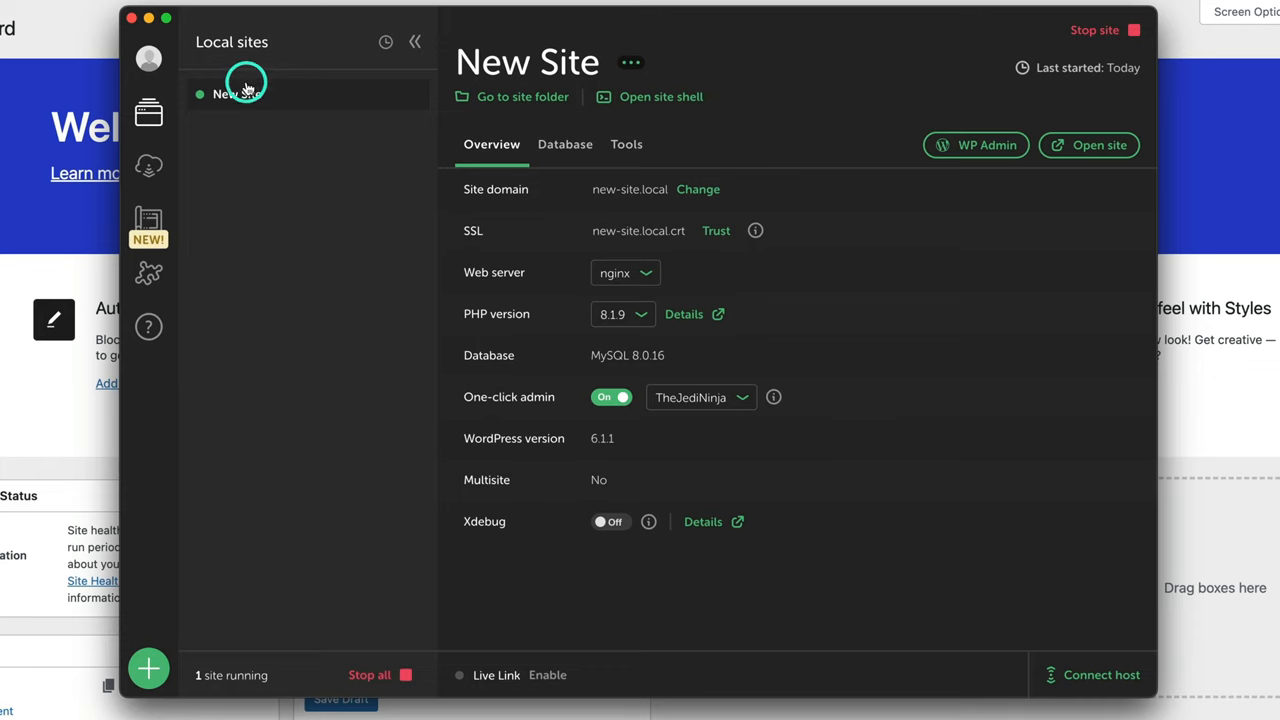
Start the Create a site wizard to its naming step, then cancel it.
{"action": "left_click", "coordinate": [148, 690]}
{"action": "left_click", "coordinate": [1110, 678]}
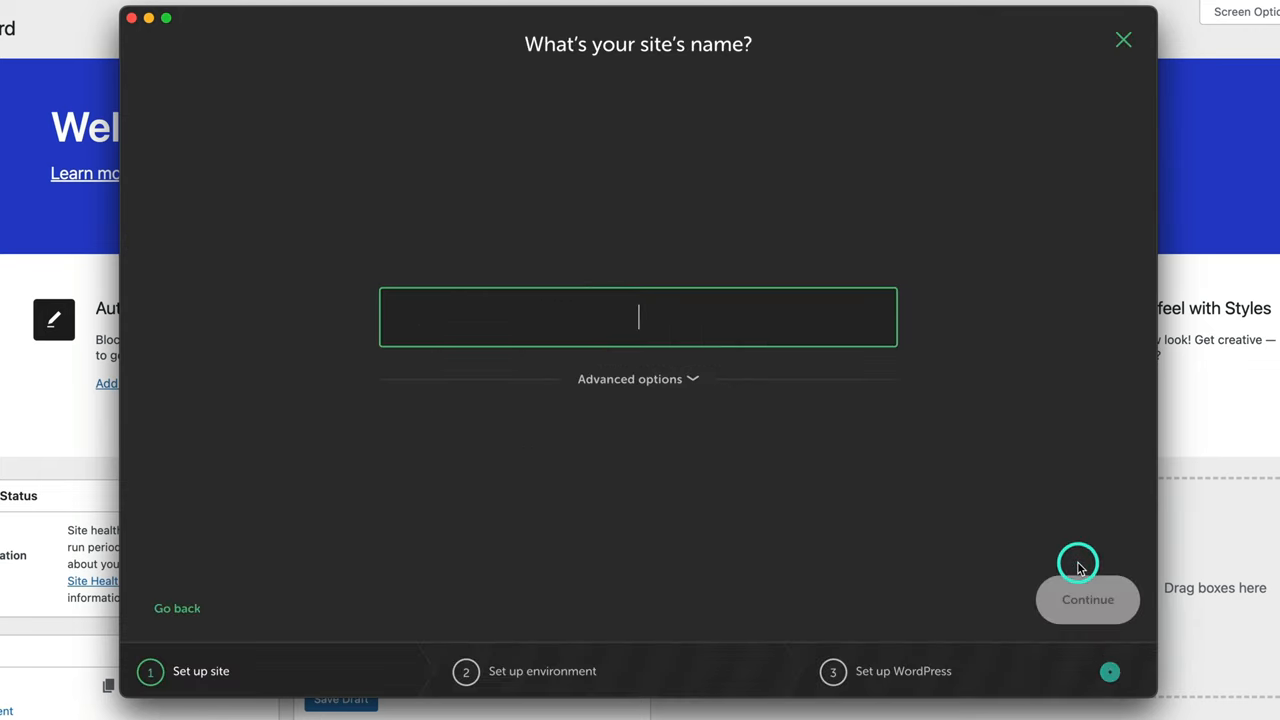
{"action": "left_click", "coordinate": [1123, 40]}
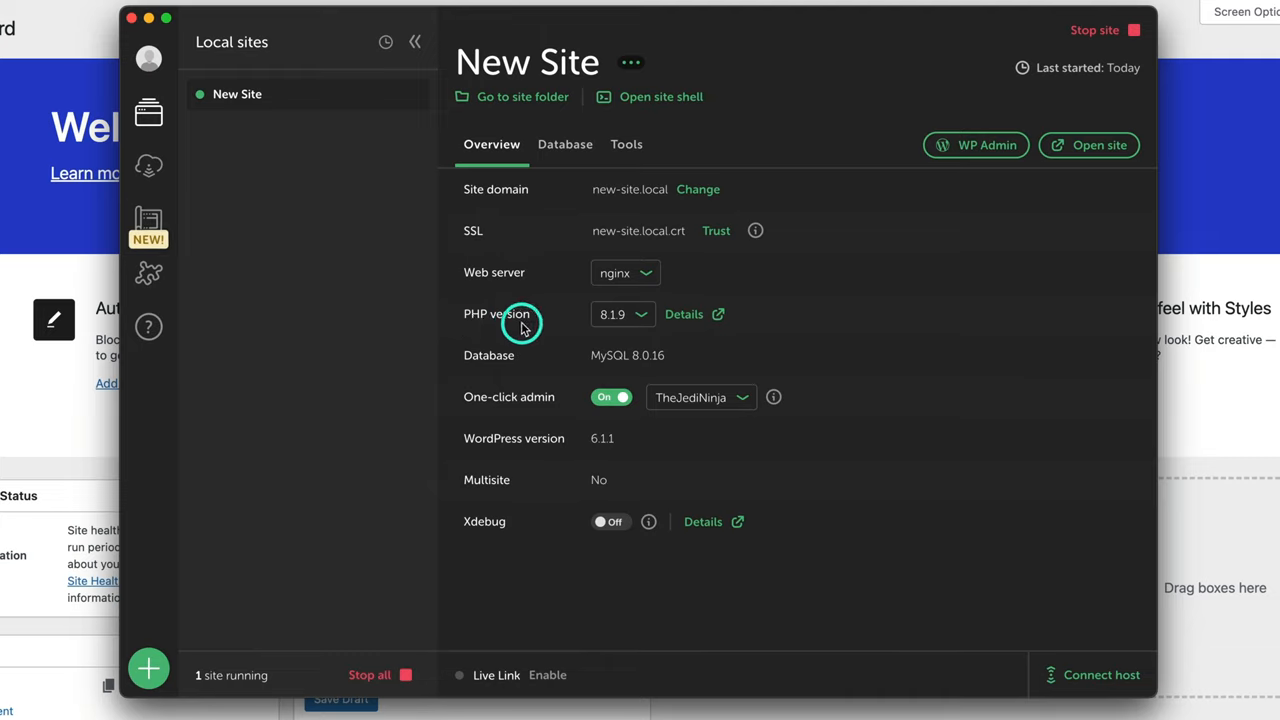
{"action": "left_click", "coordinate": [604, 322]}
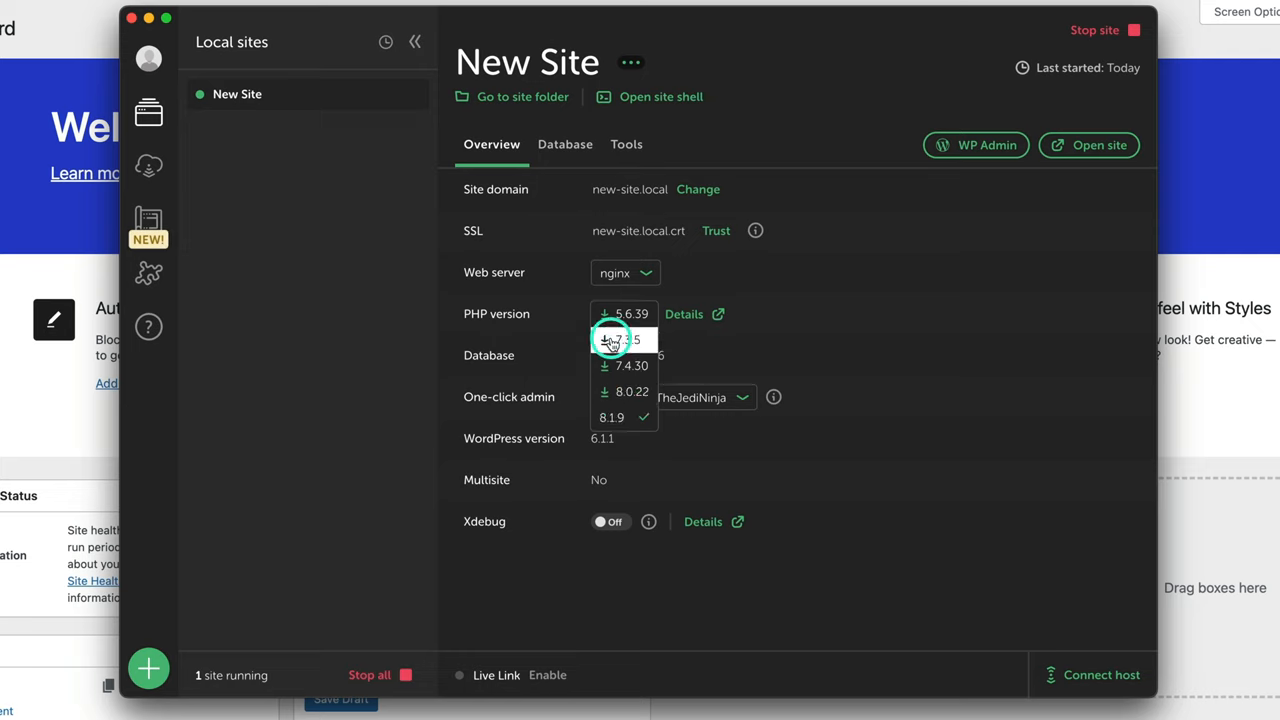
{"action": "left_click", "coordinate": [545, 318]}
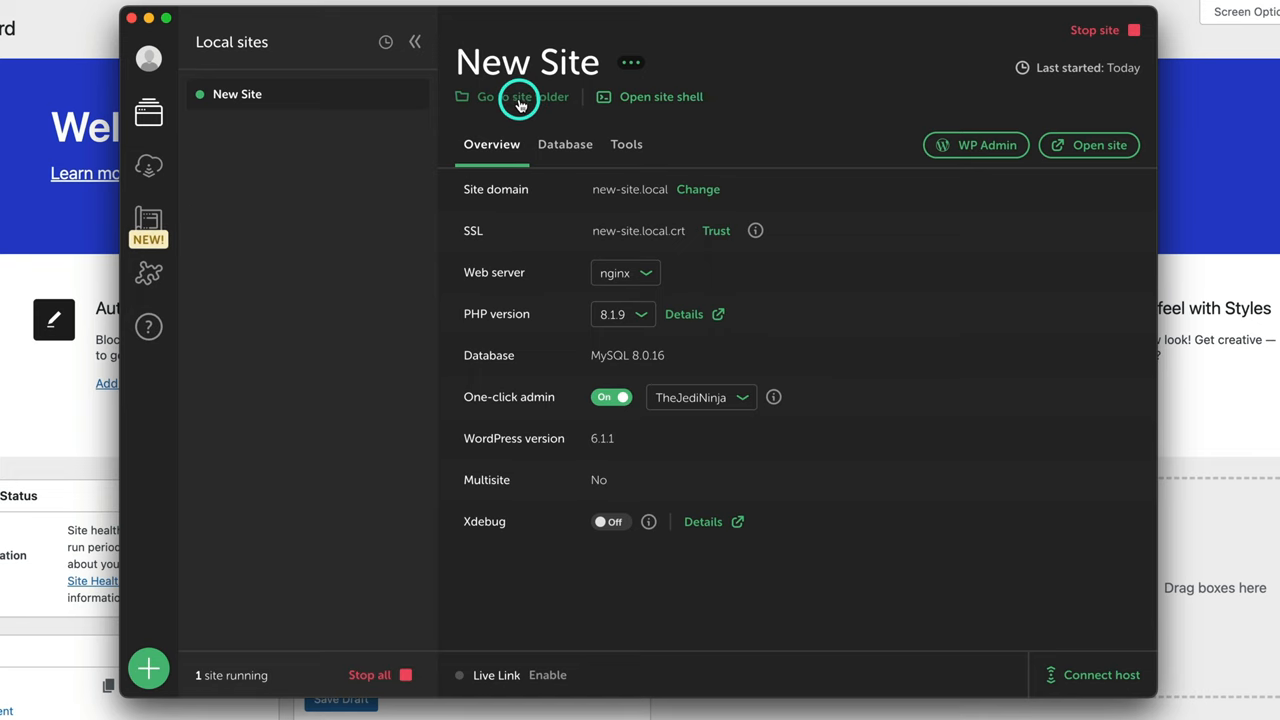
{"action": "left_click", "coordinate": [519, 104]}
{"action": "left_click", "coordinate": [777, 104]}
{"action": "left_click", "coordinate": [832, 103]}
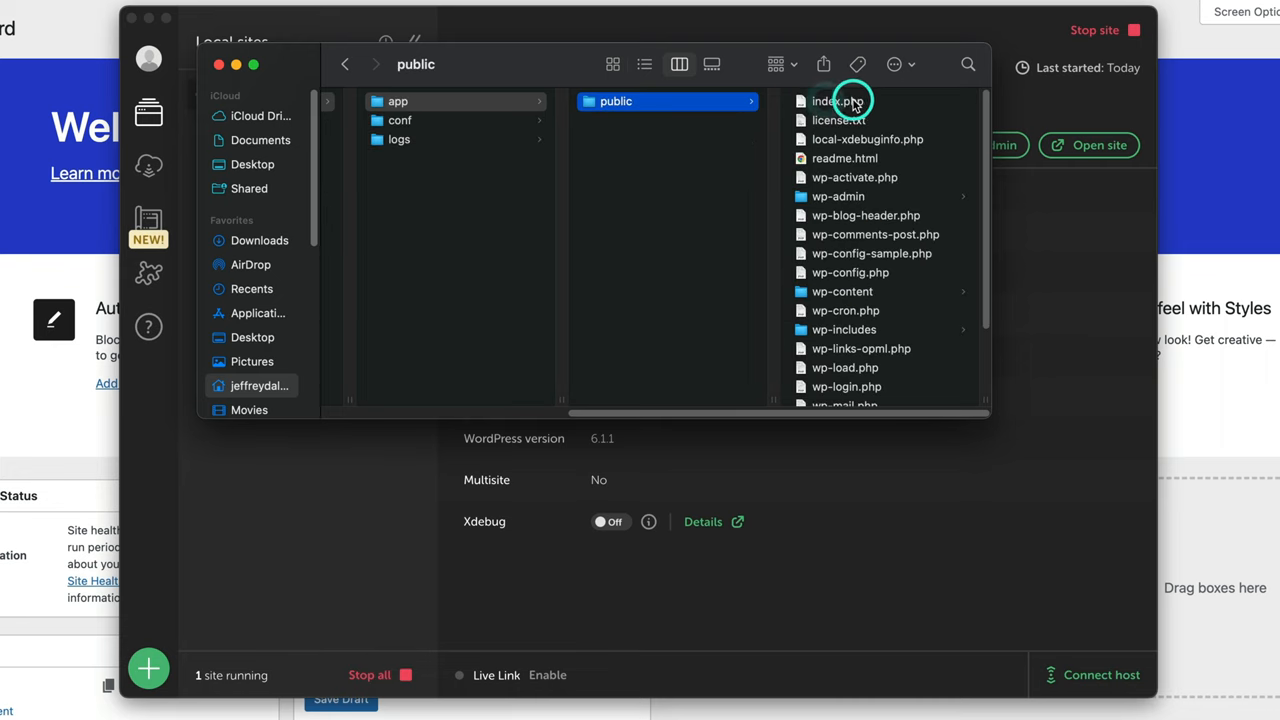
{"action": "scroll", "coordinate": [858, 262], "scroll_direction": "down", "scroll_amount": 3}
{"action": "scroll", "coordinate": [870, 375], "scroll_direction": "up", "scroll_amount": 3}
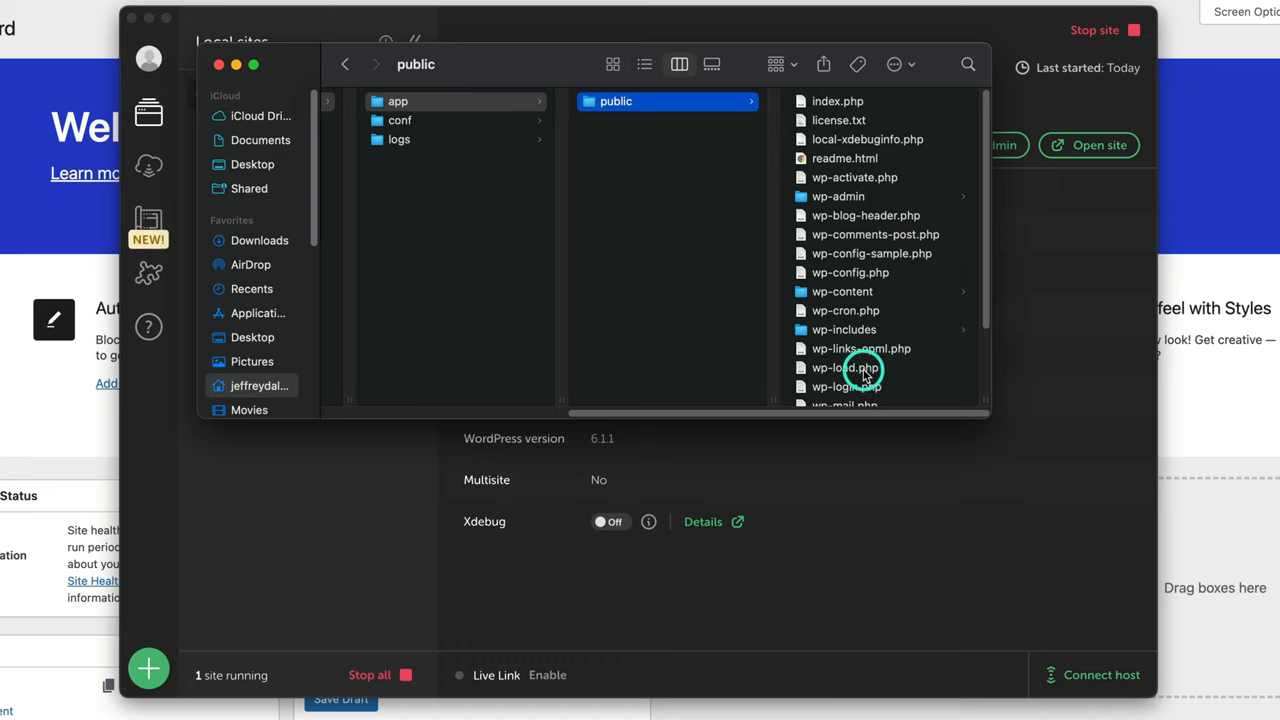
{"action": "scroll", "coordinate": [868, 378], "scroll_direction": "down", "scroll_amount": 3}
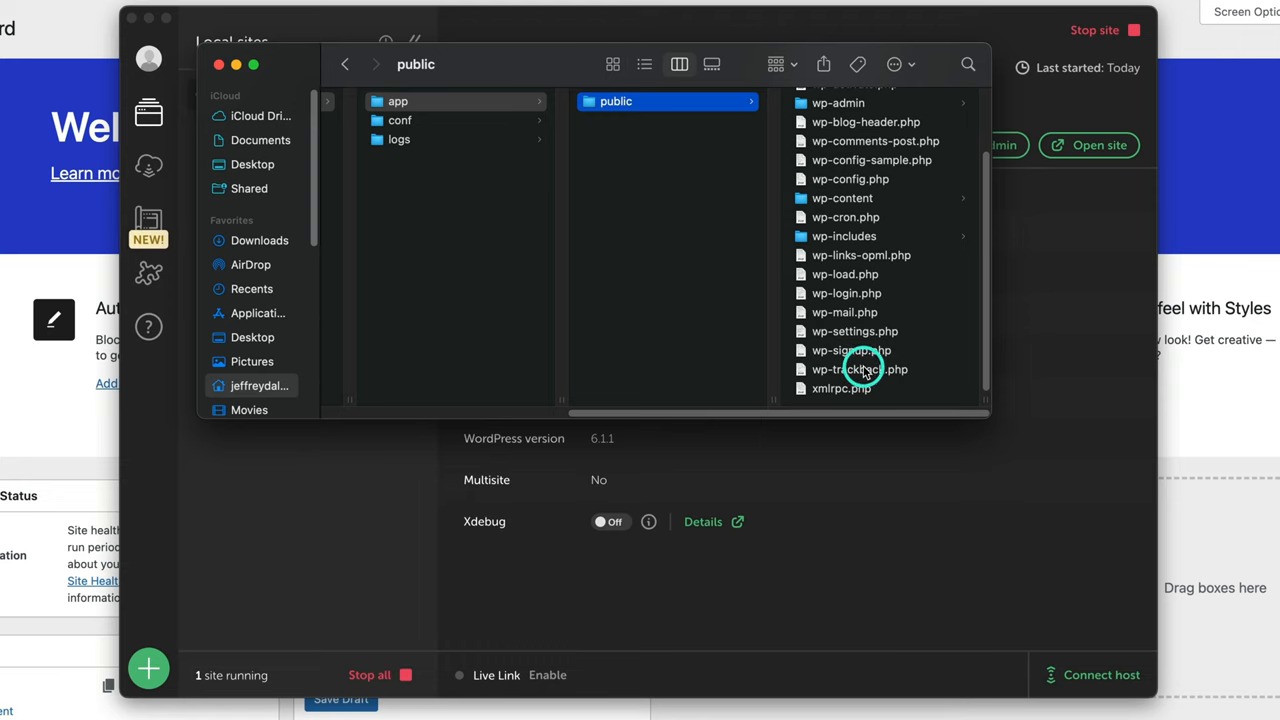
{"action": "scroll", "coordinate": [862, 375], "scroll_direction": "up", "scroll_amount": 3}
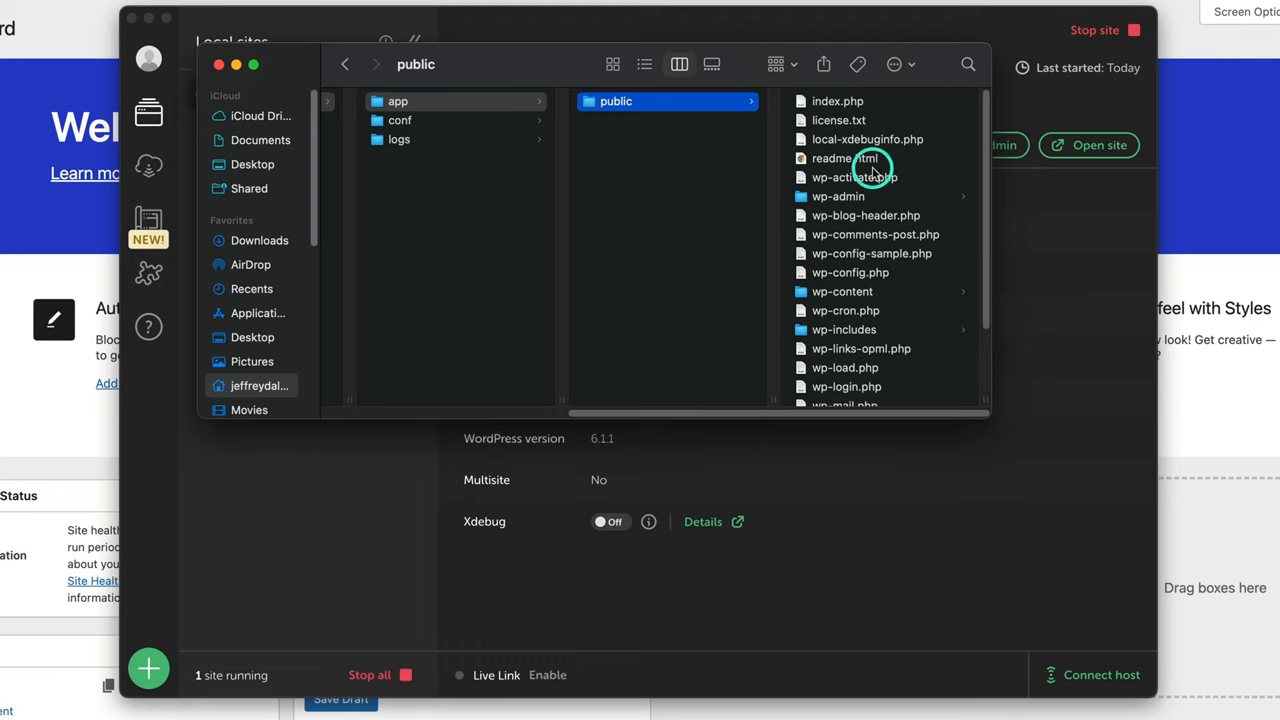
{"action": "left_click", "coordinate": [652, 32]}
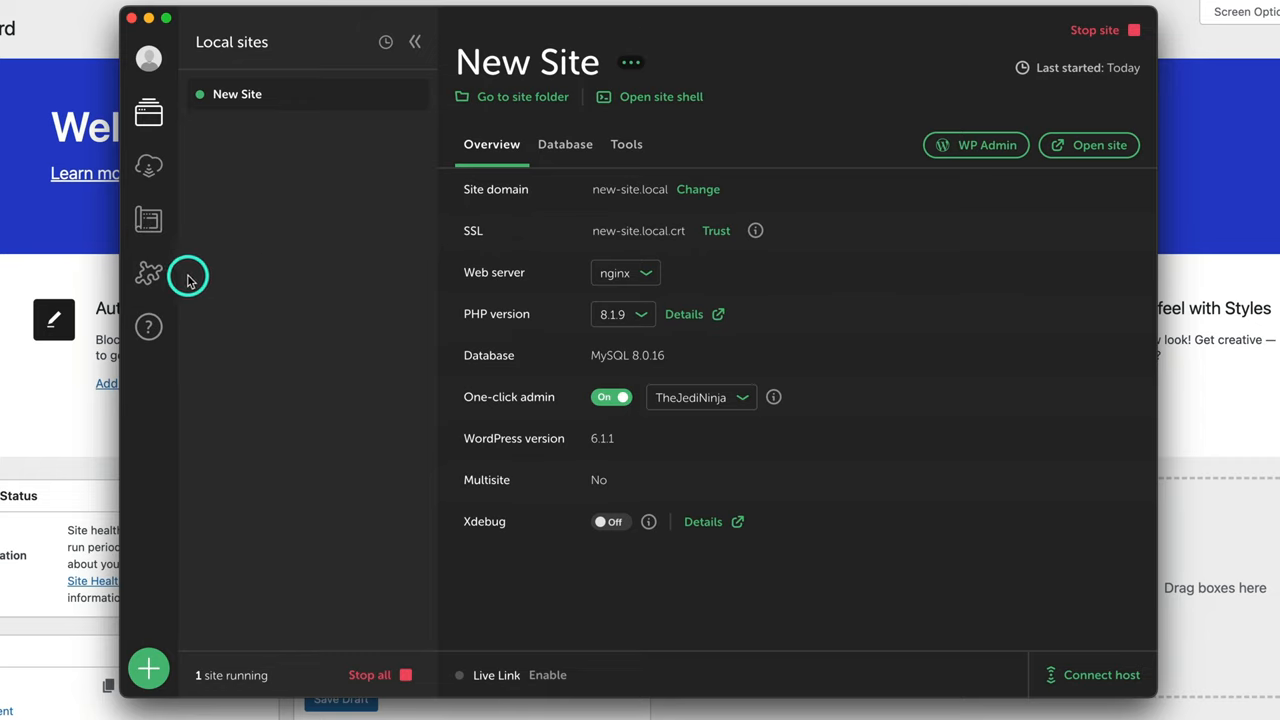
Install the Notes add-on from the Add-ons library and return to the local sites list.
{"action": "left_click", "coordinate": [151, 277]}
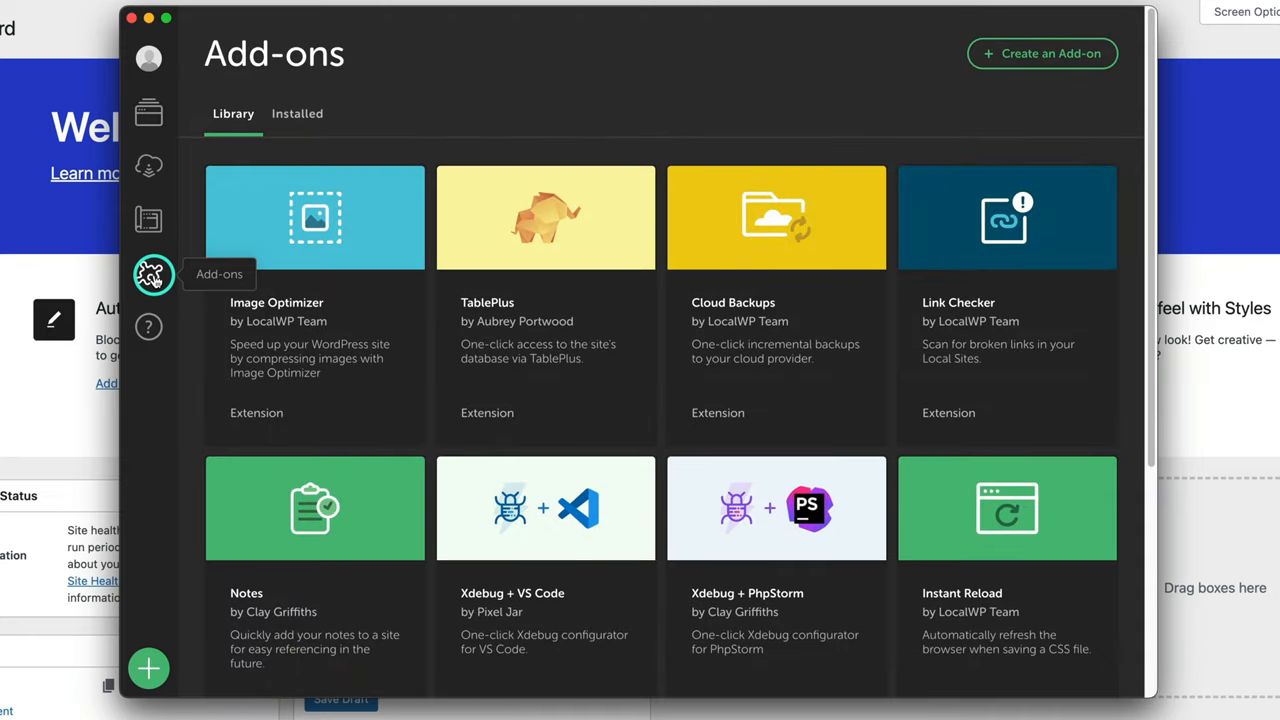
{"action": "scroll", "coordinate": [365, 320], "scroll_direction": "down", "scroll_amount": 2}
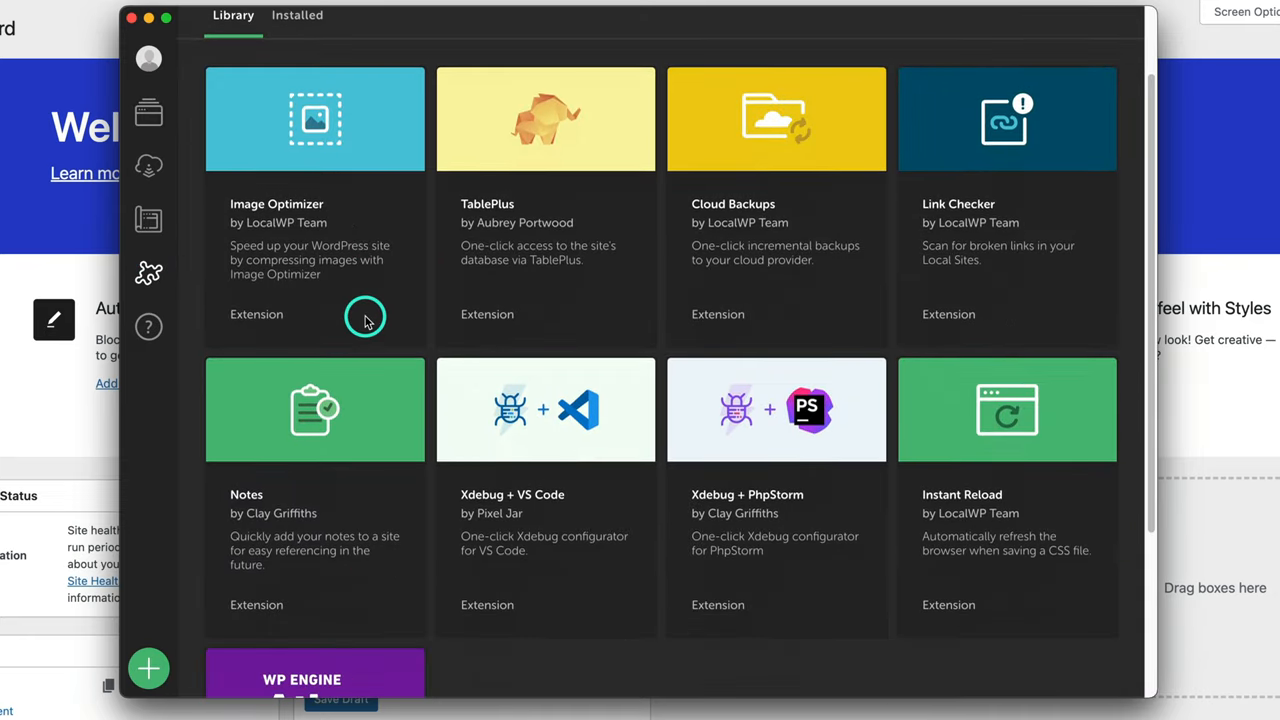
{"action": "scroll", "coordinate": [365, 320], "scroll_direction": "down", "scroll_amount": 2}
{"action": "scroll", "coordinate": [363, 334], "scroll_direction": "down", "scroll_amount": 1}
{"action": "scroll", "coordinate": [309, 349], "scroll_direction": "down", "scroll_amount": 1}
{"action": "left_click", "coordinate": [295, 273]}
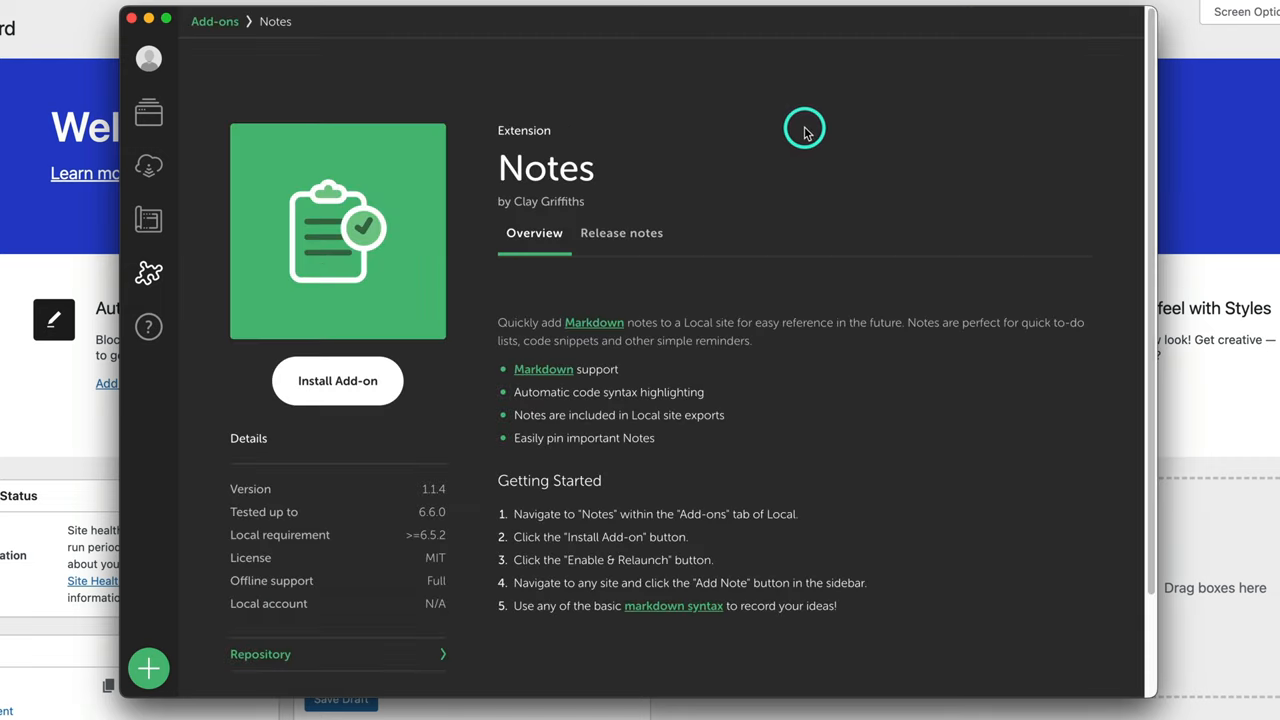
{"action": "left_click", "coordinate": [345, 380]}
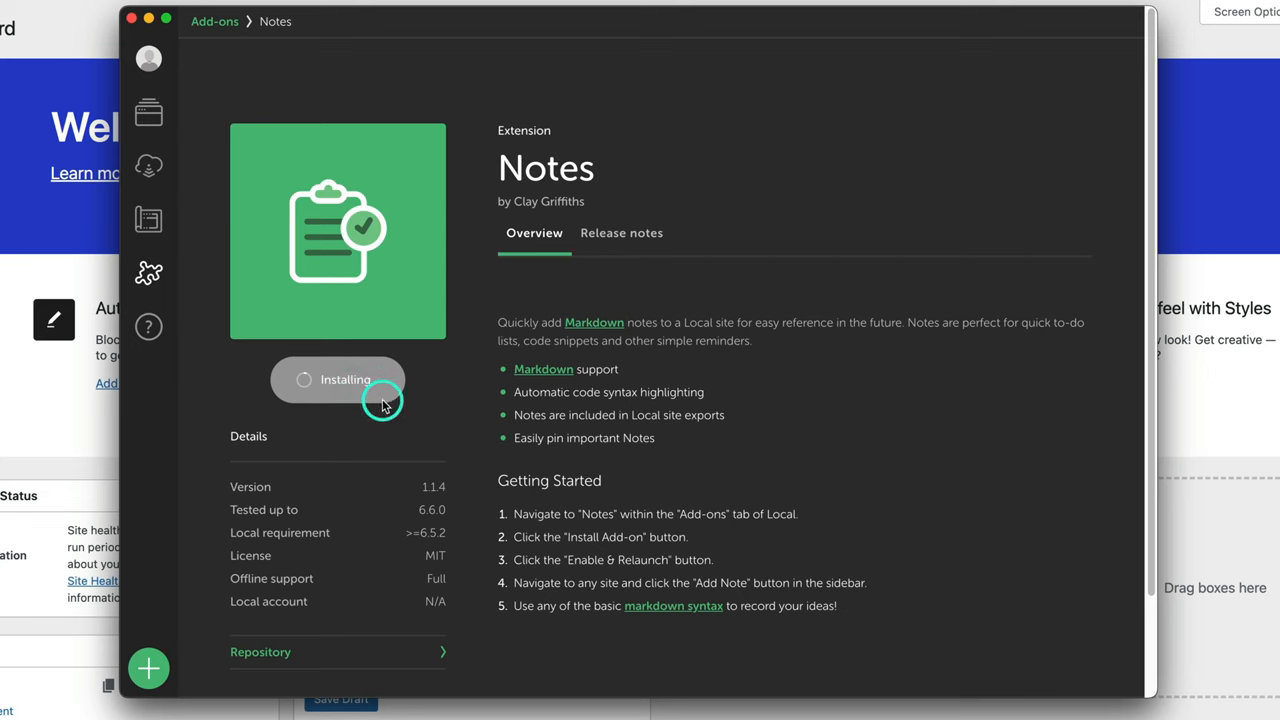
{"action": "left_click", "coordinate": [150, 115]}
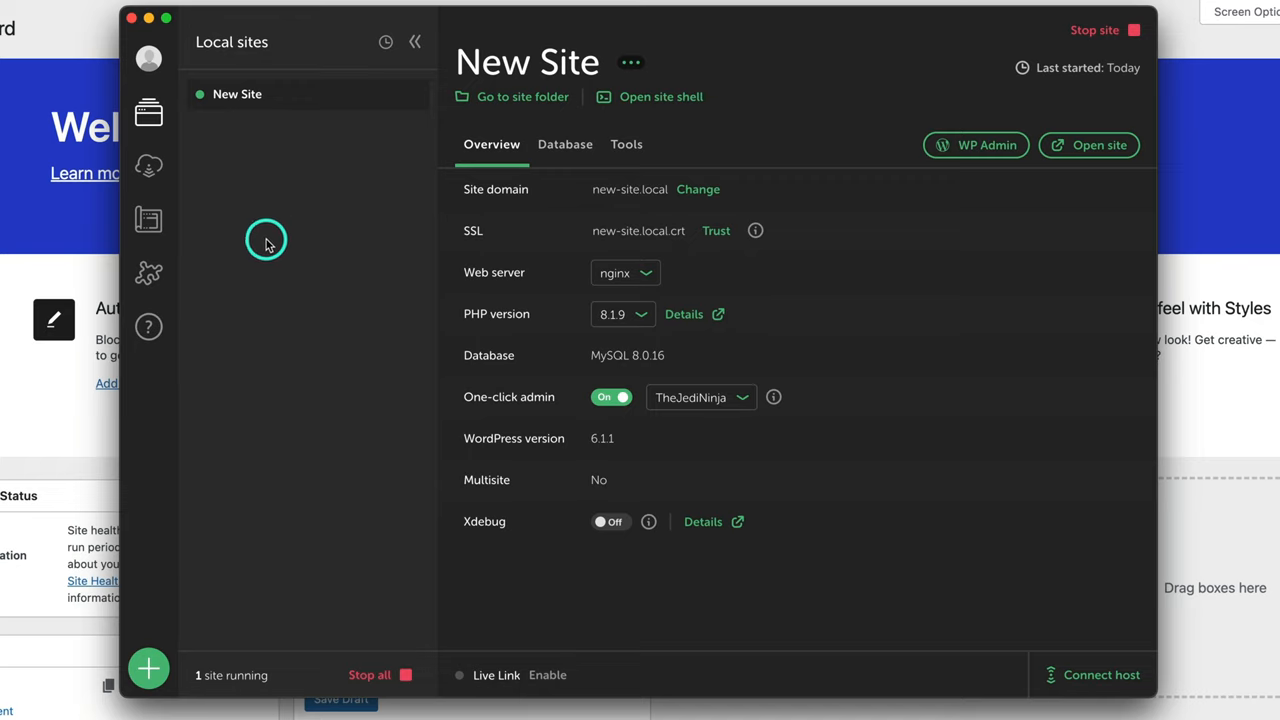
{"action": "left_click", "coordinate": [155, 173]}
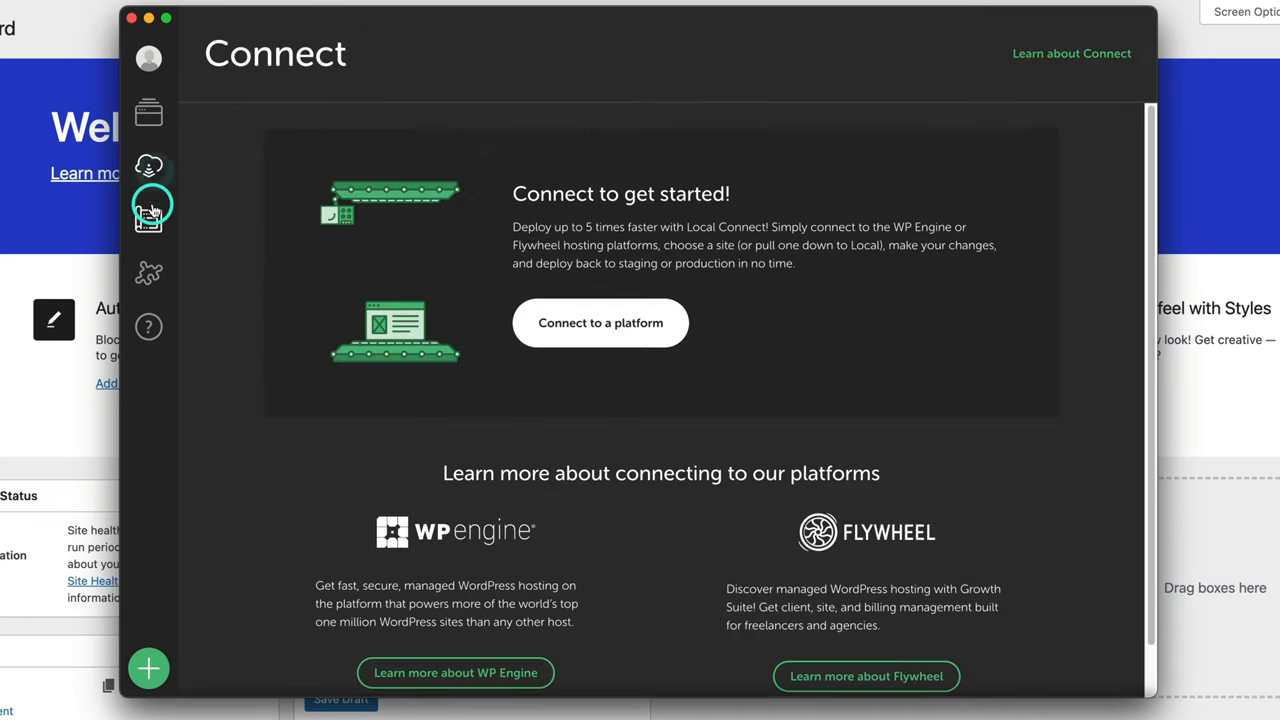
{"action": "left_click", "coordinate": [149, 215]}
{"action": "left_click", "coordinate": [157, 270]}
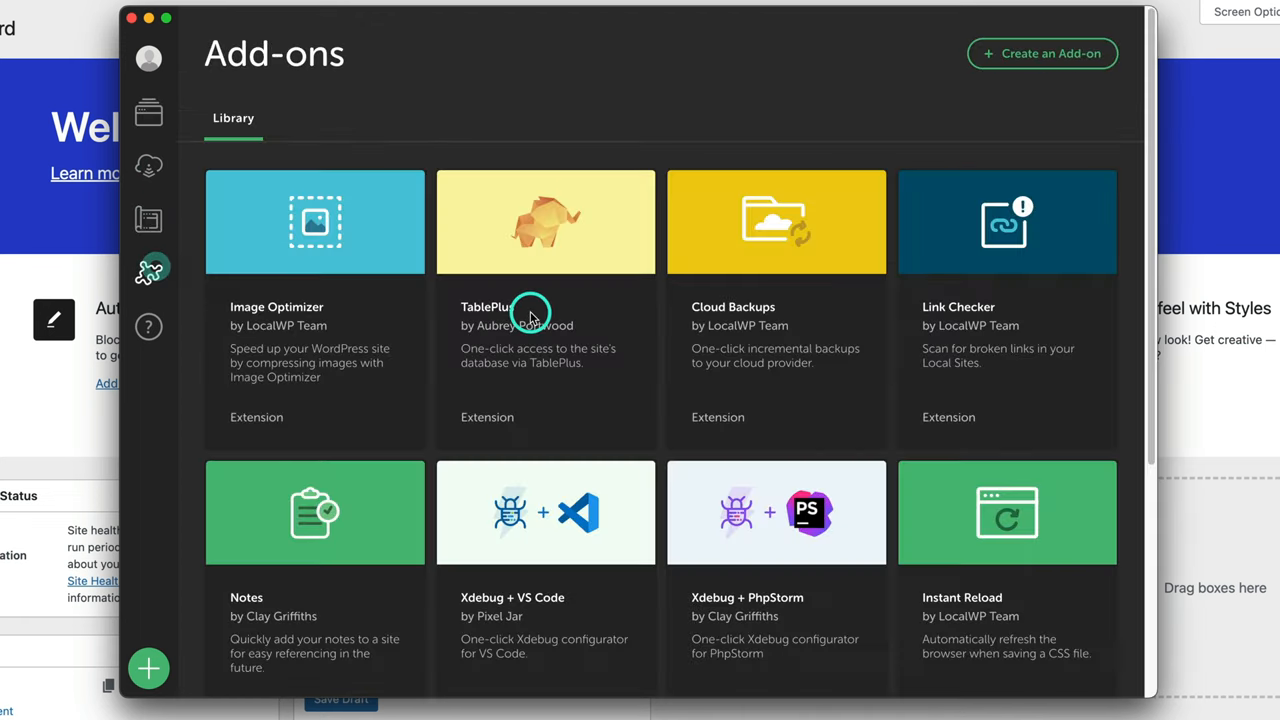
{"action": "scroll", "coordinate": [363, 389], "scroll_direction": "down", "scroll_amount": 5}
{"action": "scroll", "coordinate": [368, 395], "scroll_direction": "up", "scroll_amount": 4}
{"action": "scroll", "coordinate": [367, 395], "scroll_direction": "up", "scroll_amount": 1}
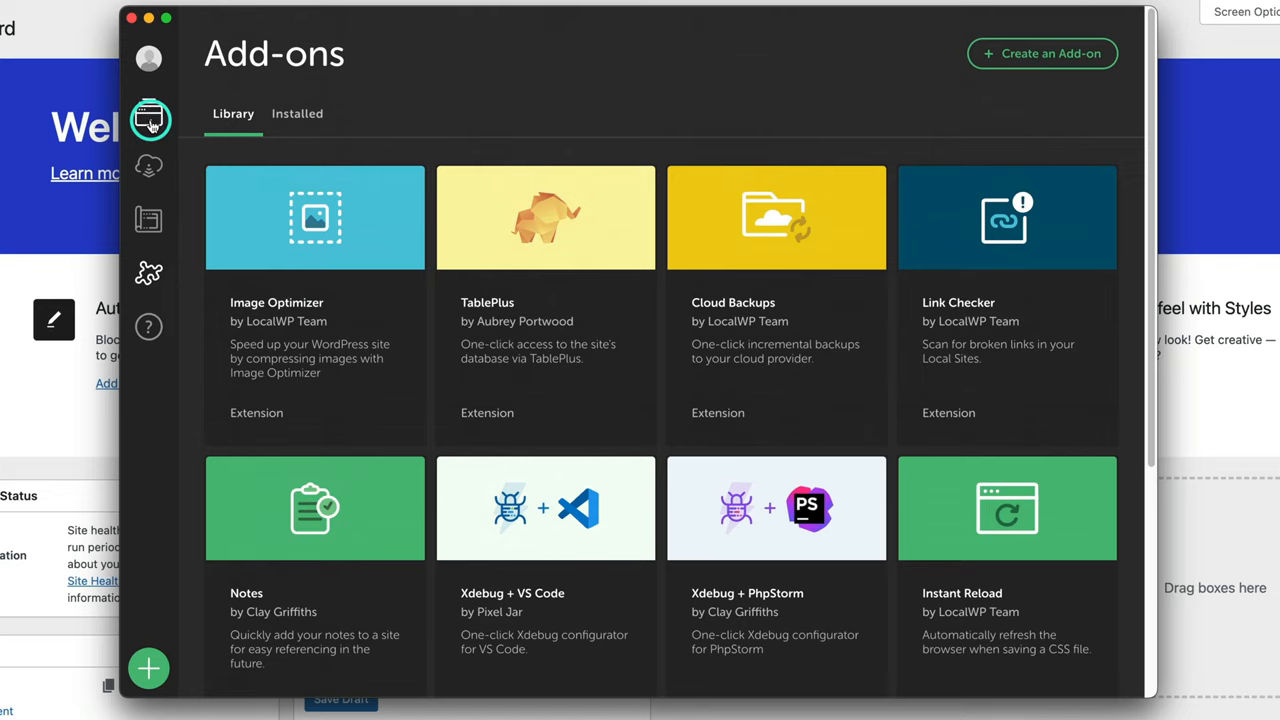
{"action": "left_click", "coordinate": [148, 113]}
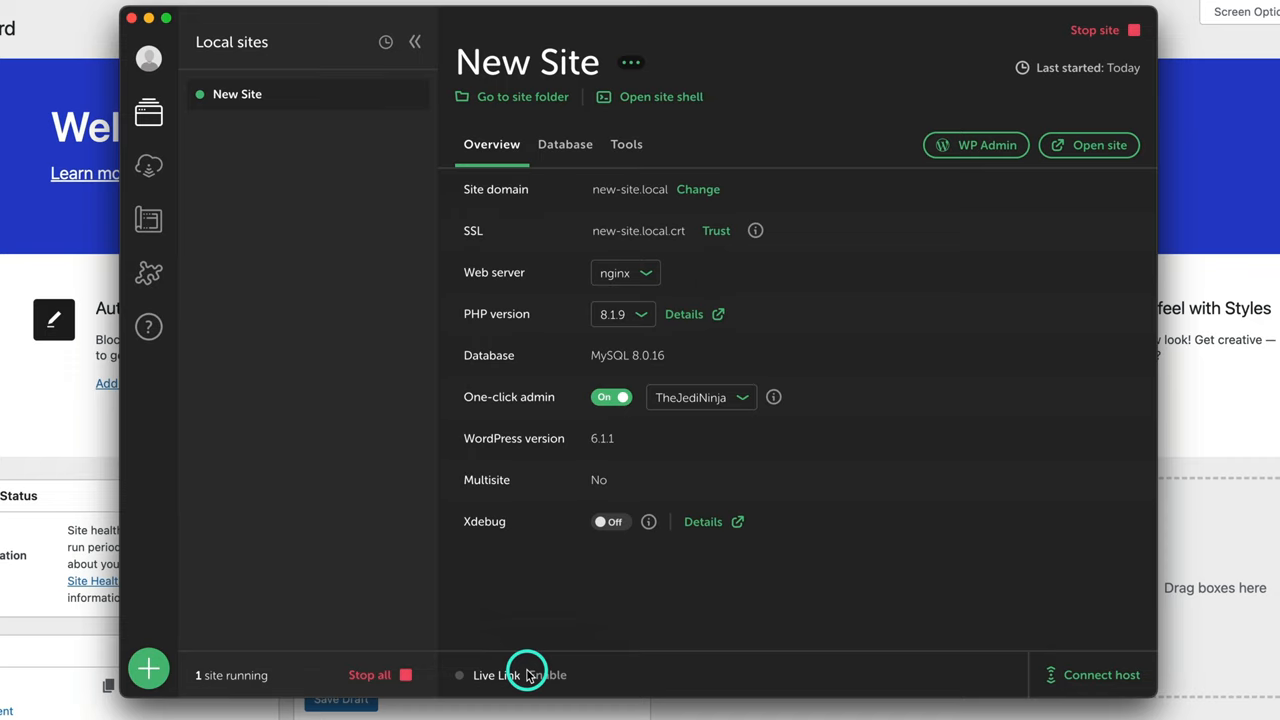
{"action": "left_click", "coordinate": [539, 673]}
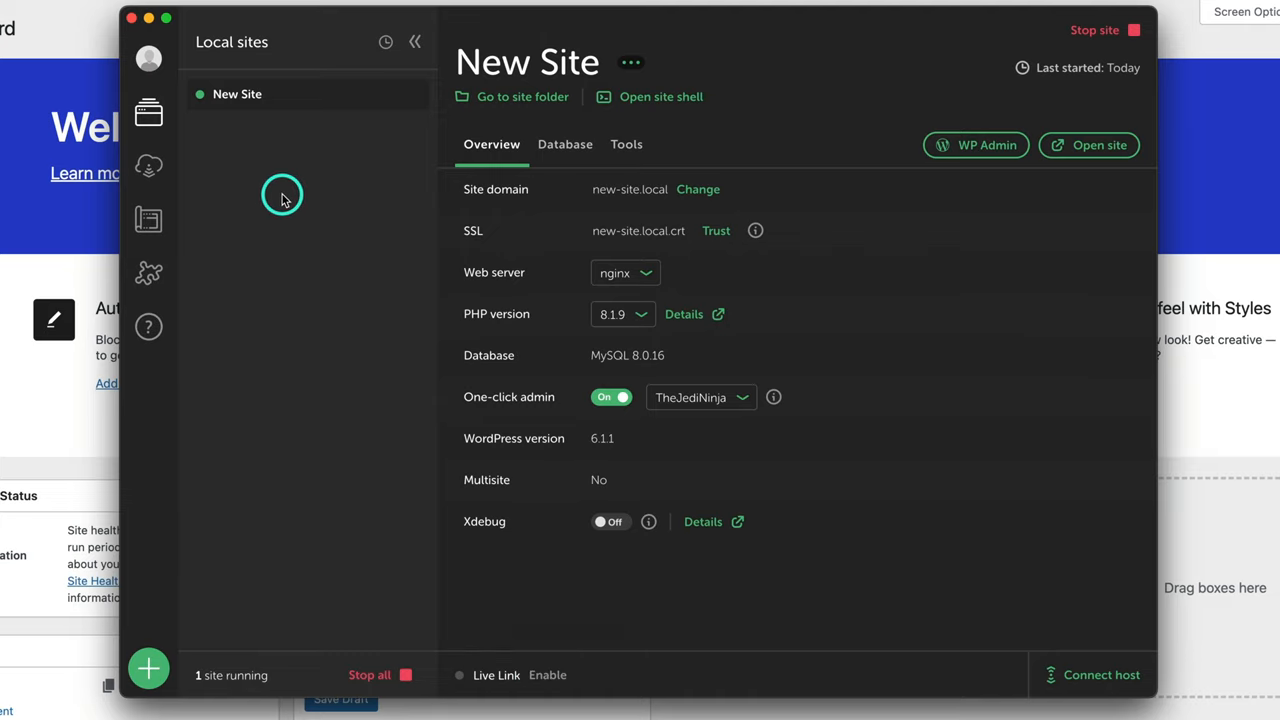
Create a second site named 'Here's another website' and view its front page in the browser.
{"action": "left_click", "coordinate": [148, 668]}
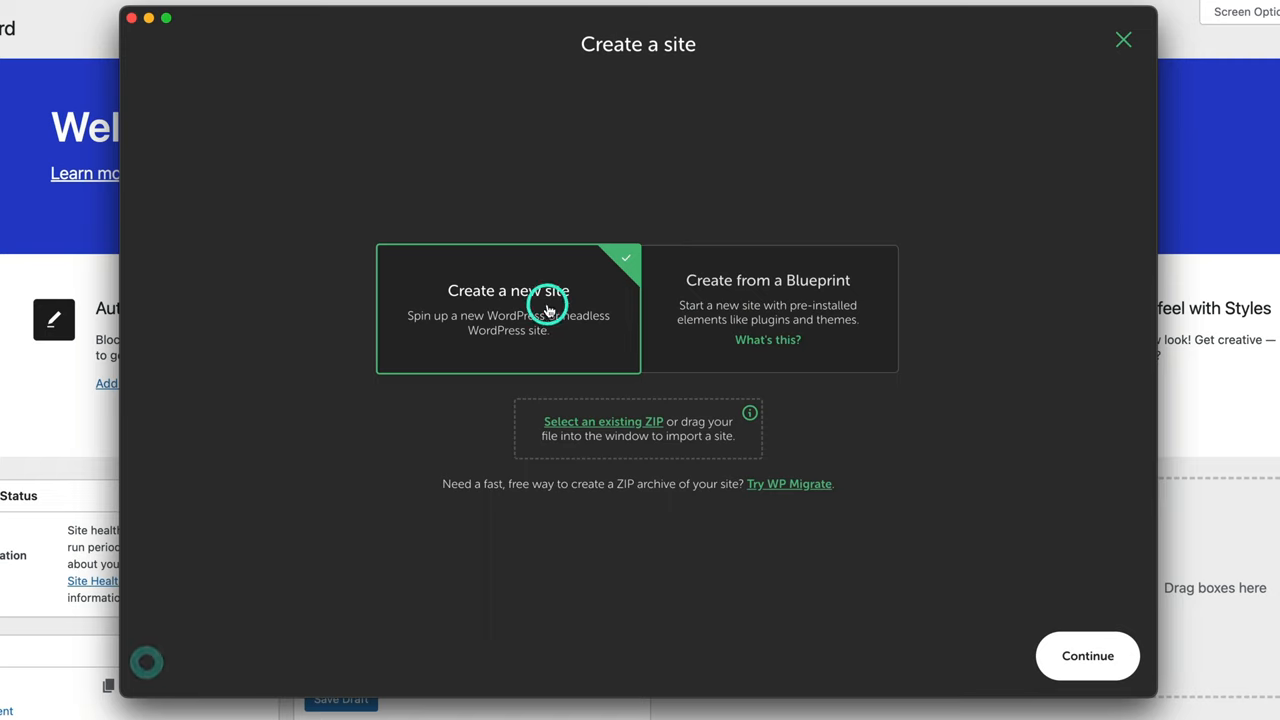
{"action": "left_click", "coordinate": [1074, 651]}
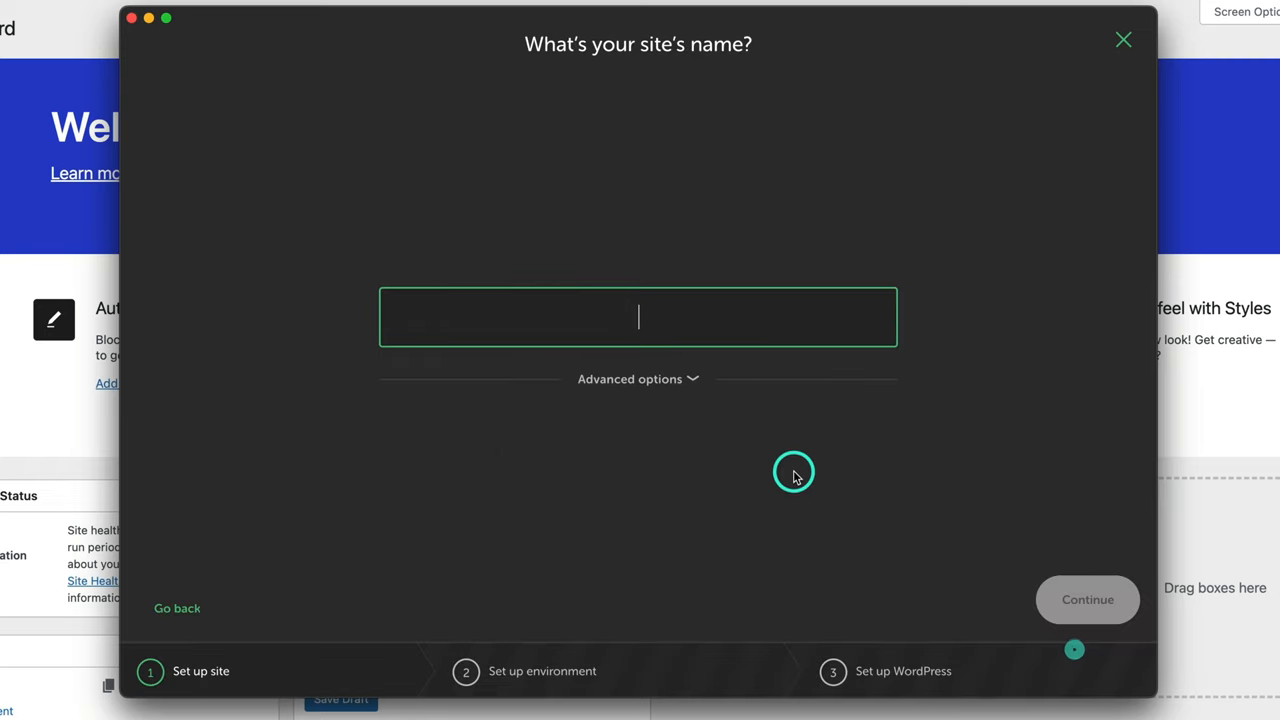
{"action": "type", "text": "Here"}
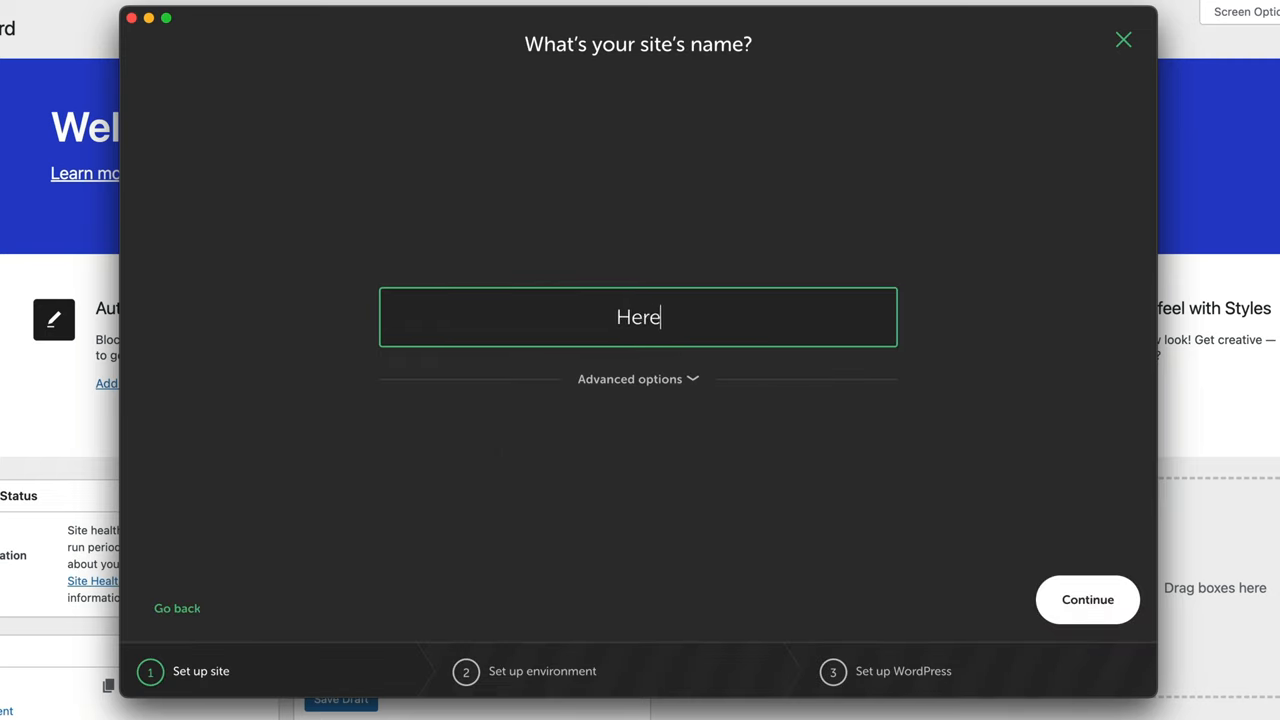
{"action": "type", "text": "’s another website"}
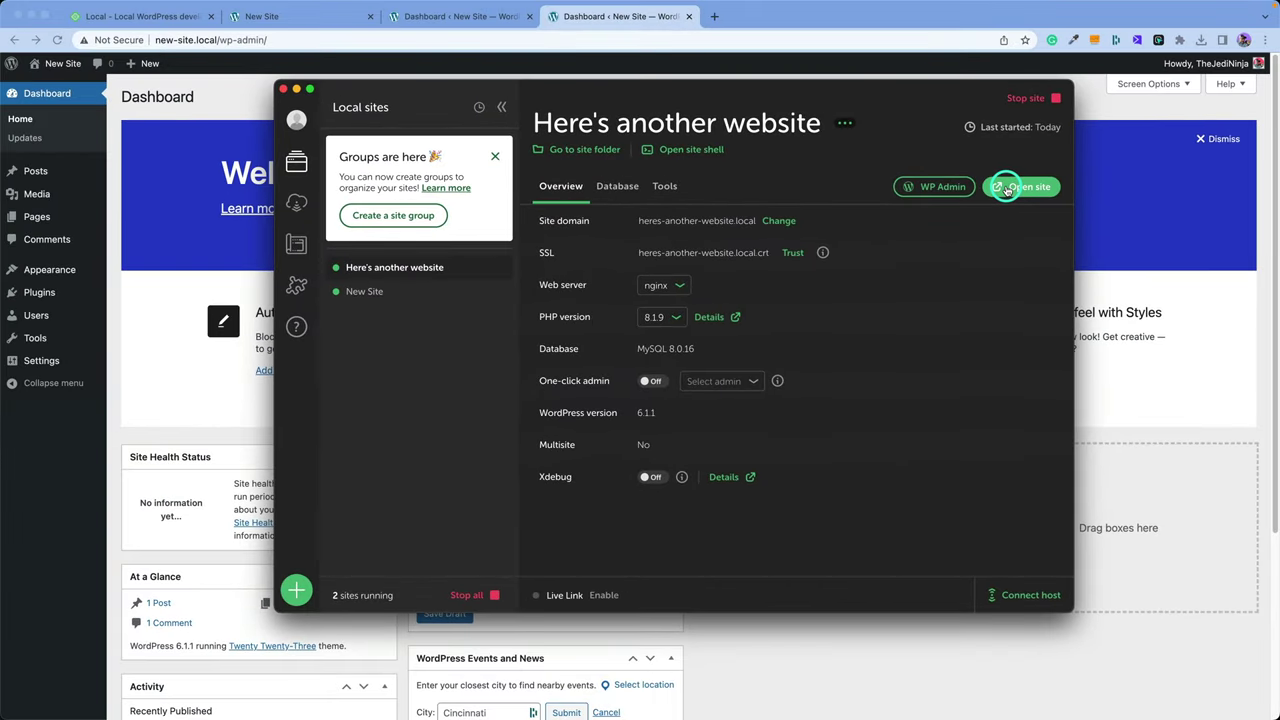
{"action": "left_click", "coordinate": [1007, 189]}
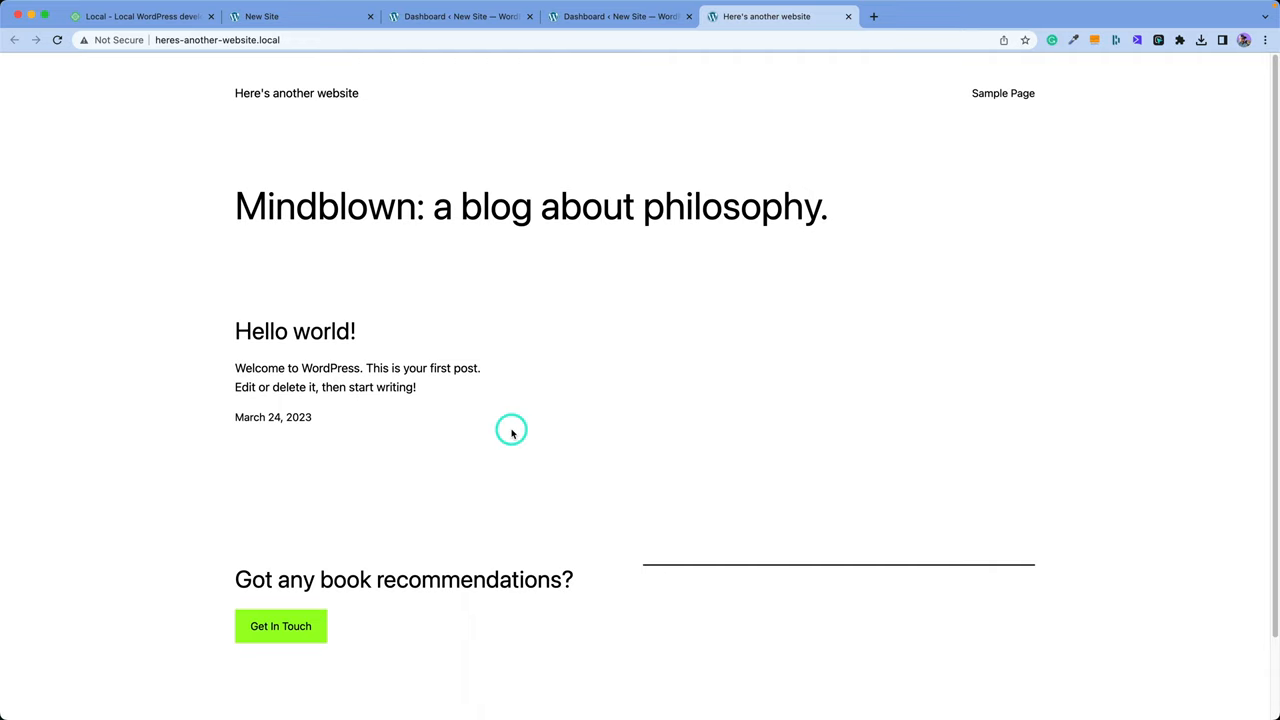